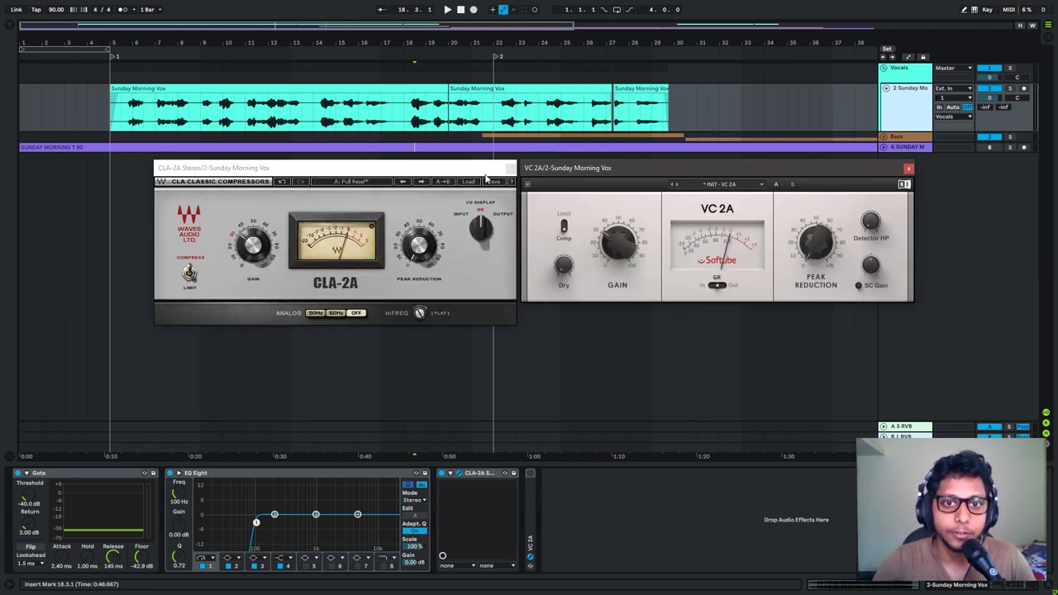
{"action": "left_click", "coordinate": [485, 177]}
{"action": "left_click", "coordinate": [651, 176]}
{"action": "left_click", "coordinate": [441, 168]}
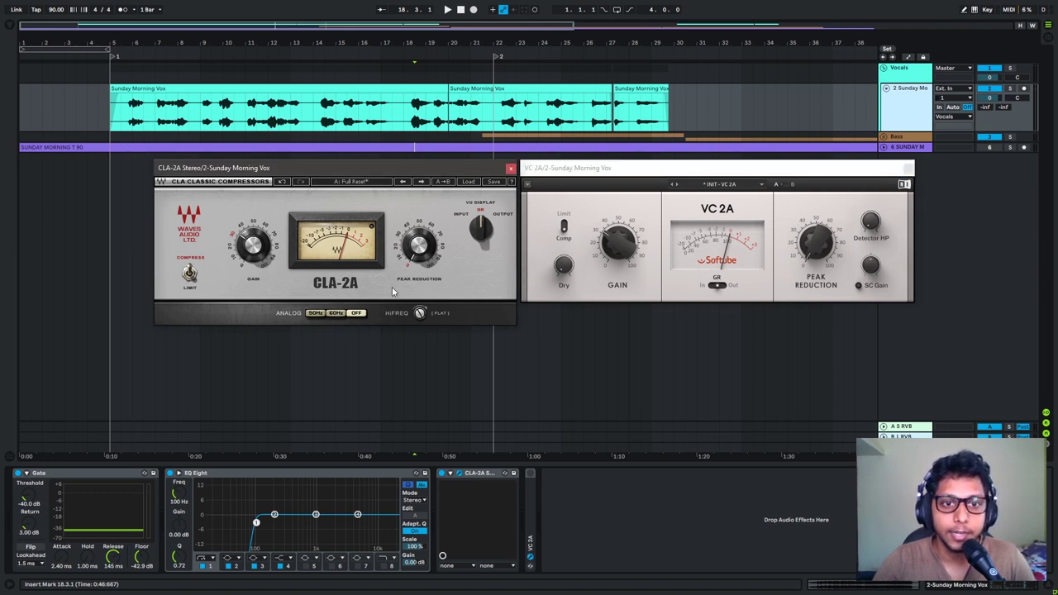
{"action": "left_click", "coordinate": [703, 231]}
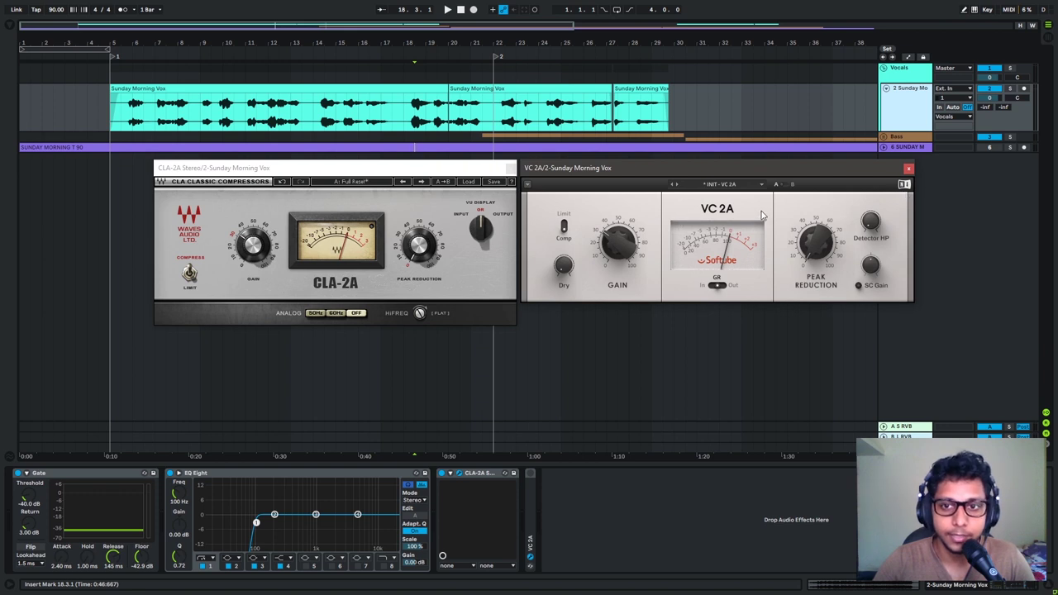
{"action": "left_click", "coordinate": [469, 169]}
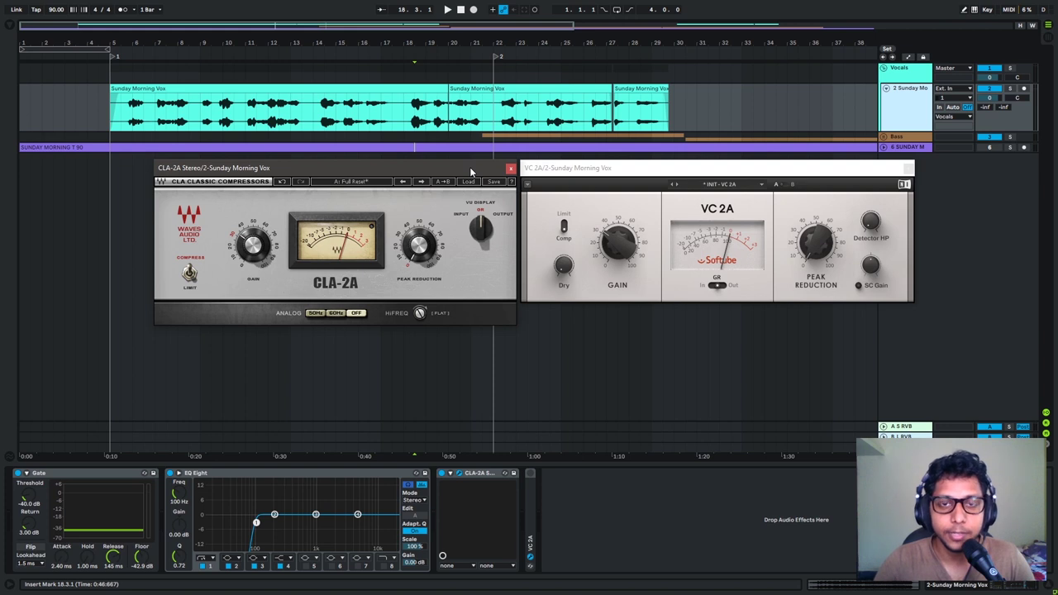
{"action": "left_click", "coordinate": [558, 170]}
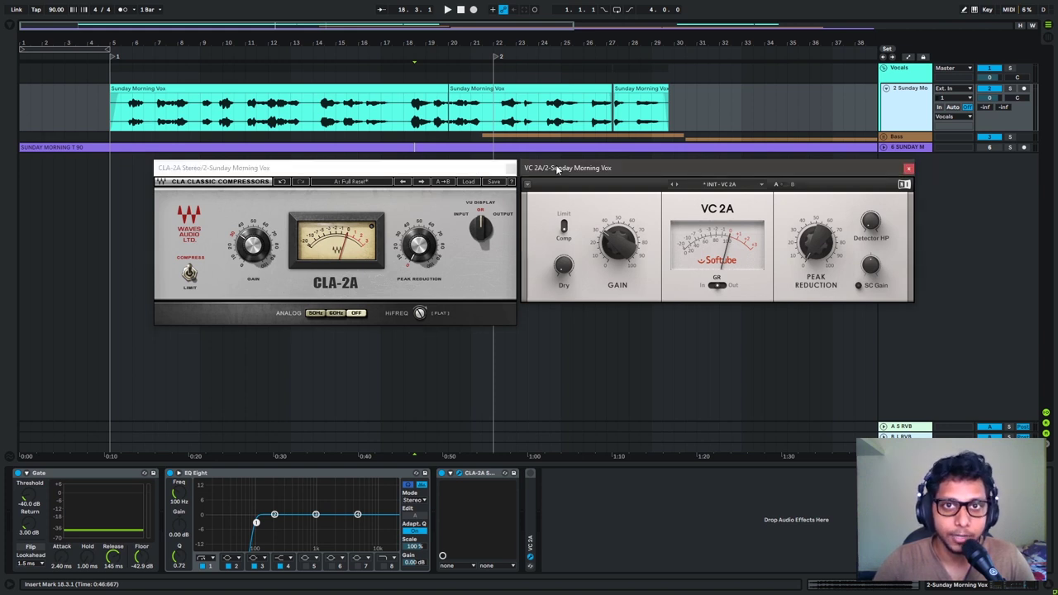
{"action": "left_click", "coordinate": [483, 172]}
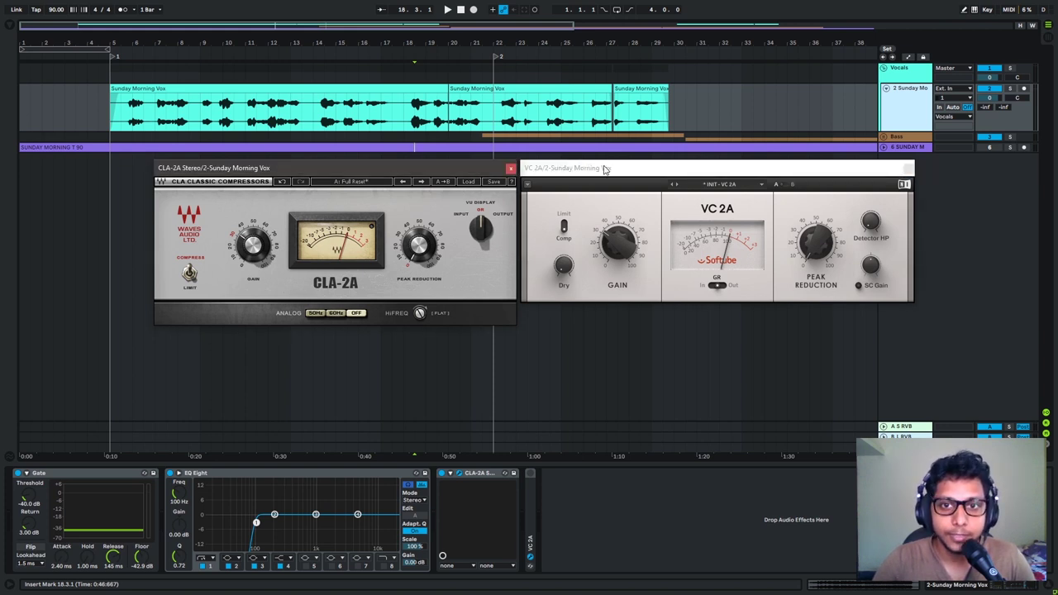
{"action": "left_click", "coordinate": [604, 167]}
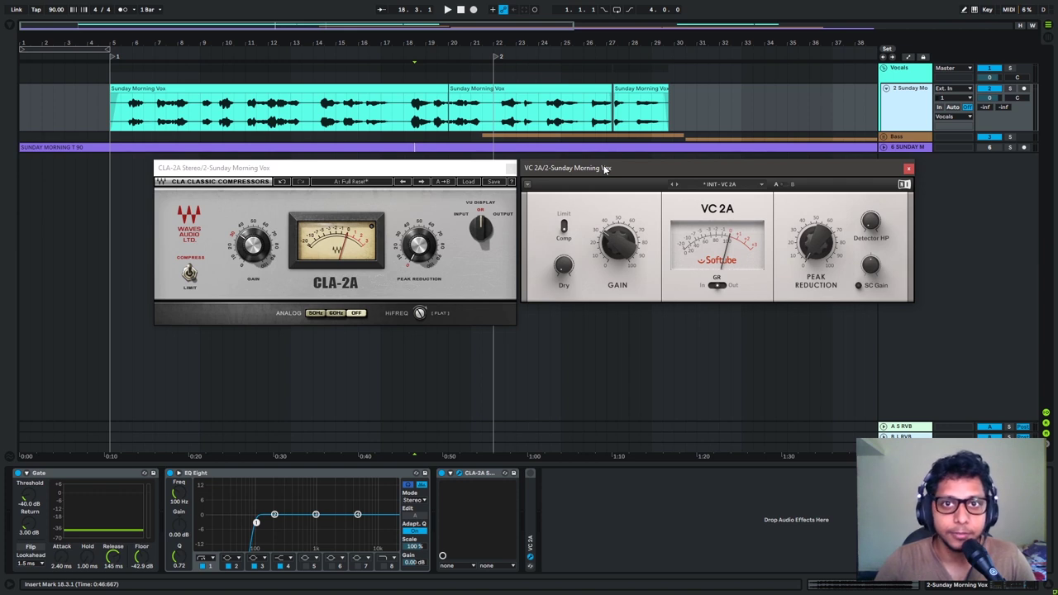
{"action": "left_click", "coordinate": [431, 169]}
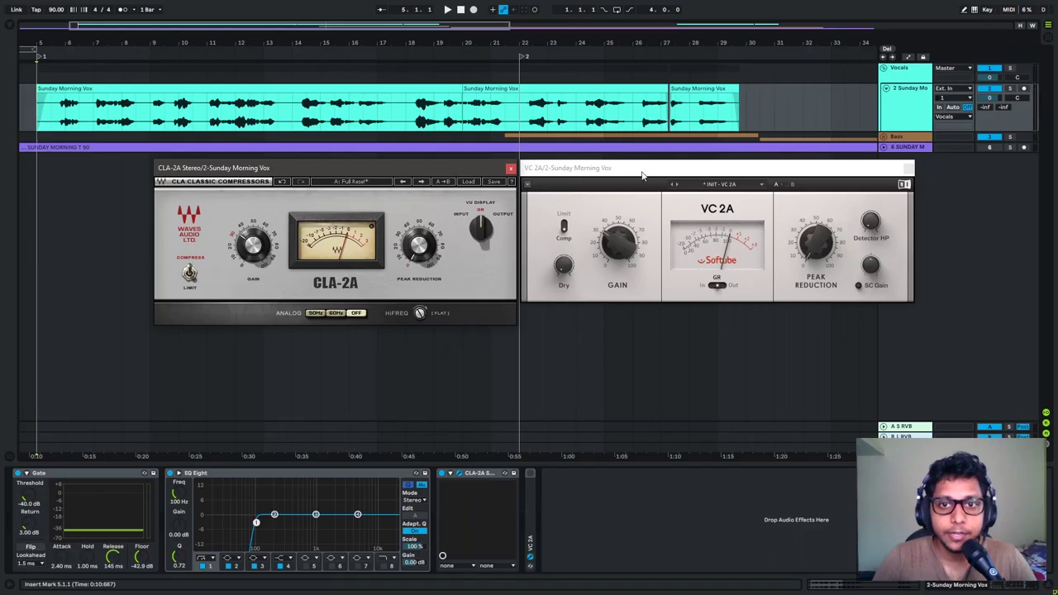
{"action": "left_click", "coordinate": [638, 171]}
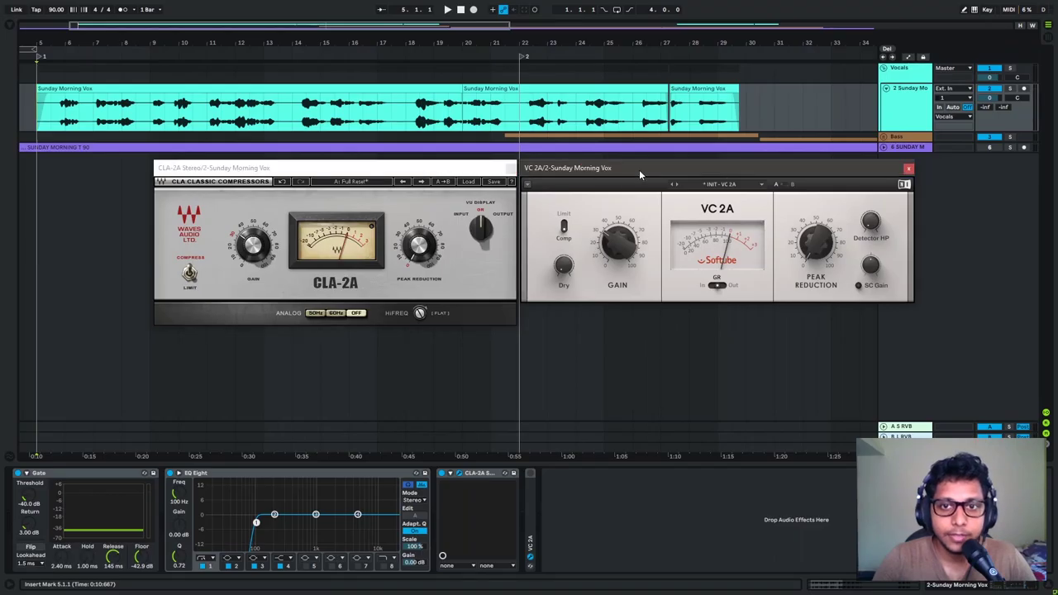
{"action": "left_click", "coordinate": [467, 172]}
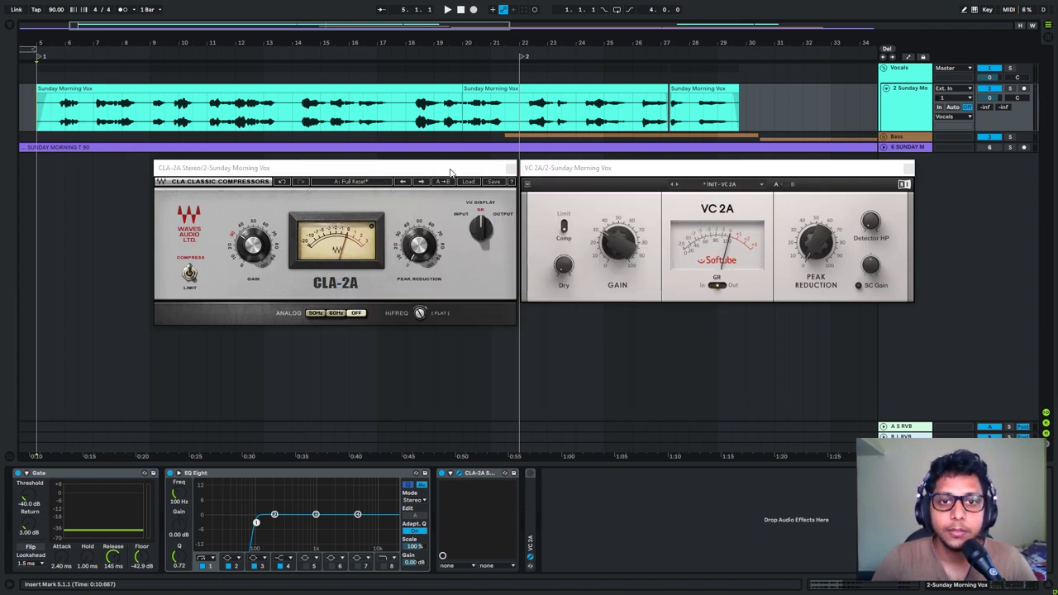
{"action": "left_click", "coordinate": [450, 172]}
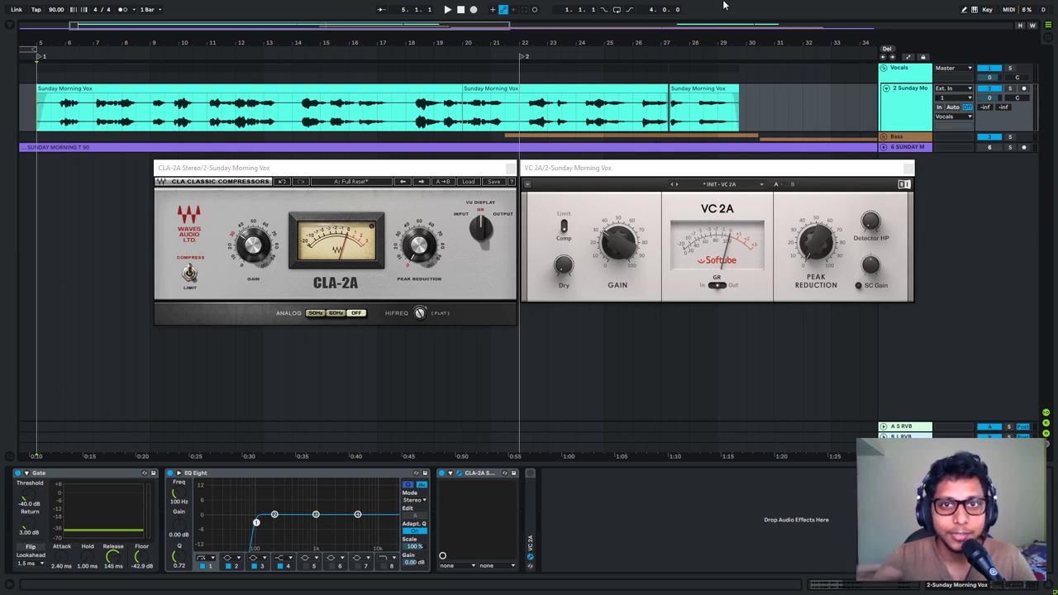
{"action": "left_click", "coordinate": [398, 210]}
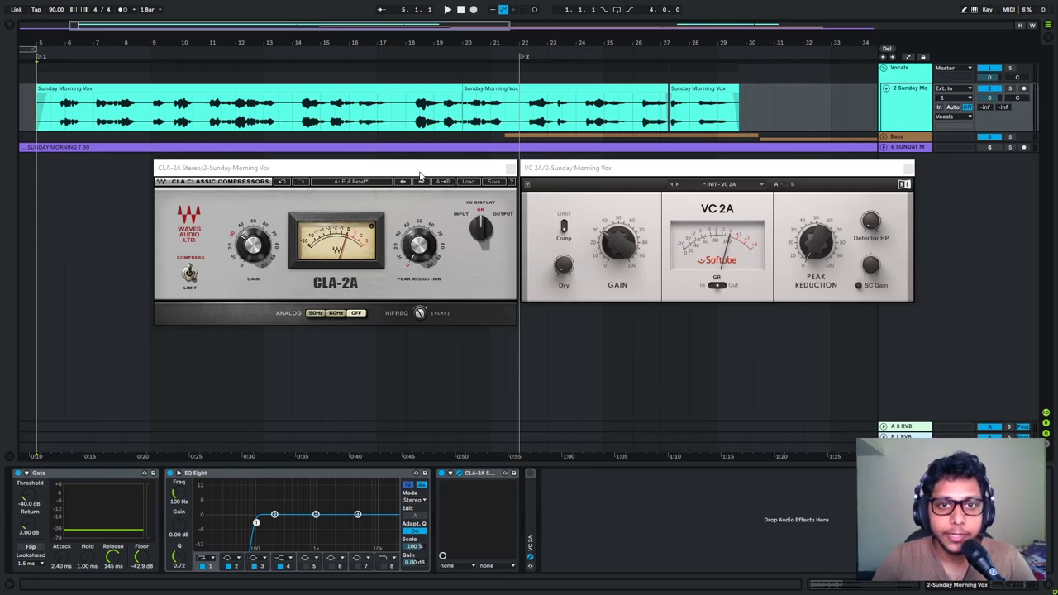
- Close the VC 2A plug-in window and centre the CLA-2A window below the tracks
{"action": "left_click", "coordinate": [422, 168]}
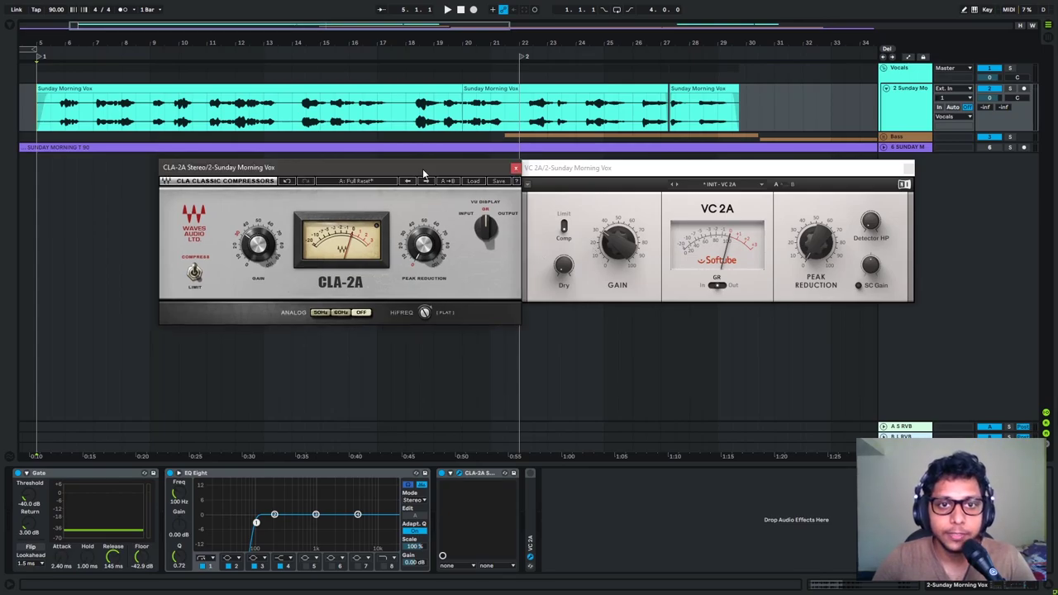
{"action": "left_click_drag", "start_coordinate": [422, 168], "coordinate": [408, 162]}
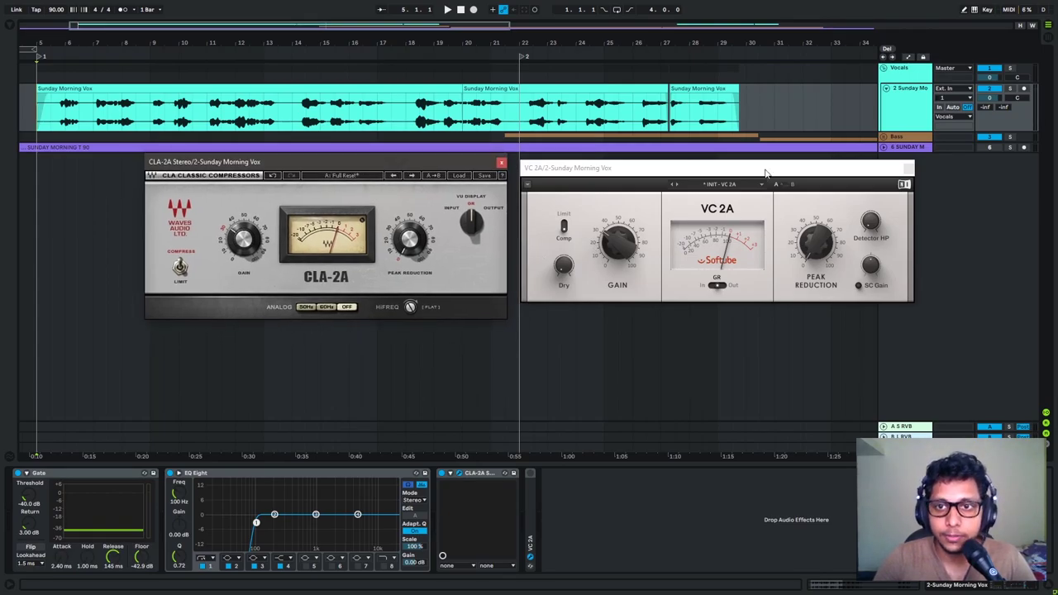
{"action": "left_click_drag", "start_coordinate": [766, 172], "coordinate": [793, 186]}
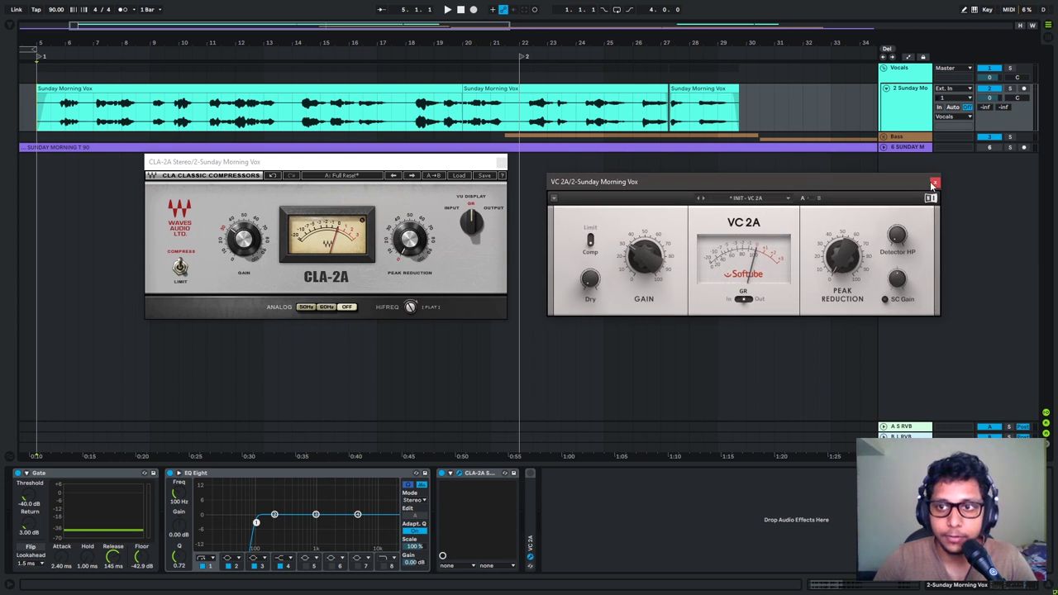
{"action": "left_click", "coordinate": [934, 182]}
{"action": "left_click_drag", "start_coordinate": [423, 162], "coordinate": [634, 176]}
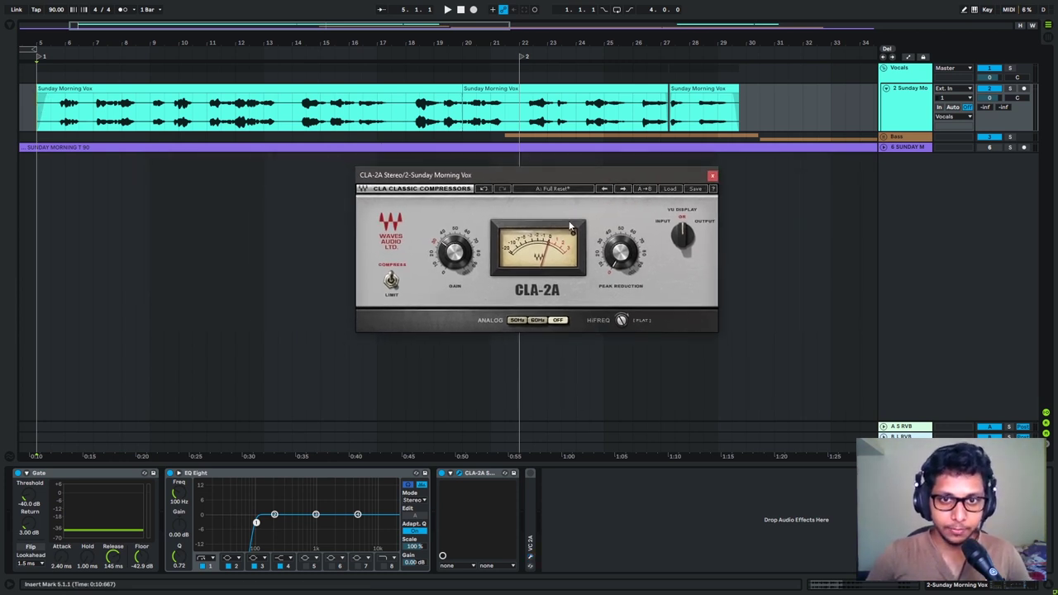
{"action": "left_click_drag", "start_coordinate": [535, 175], "coordinate": [531, 175]}
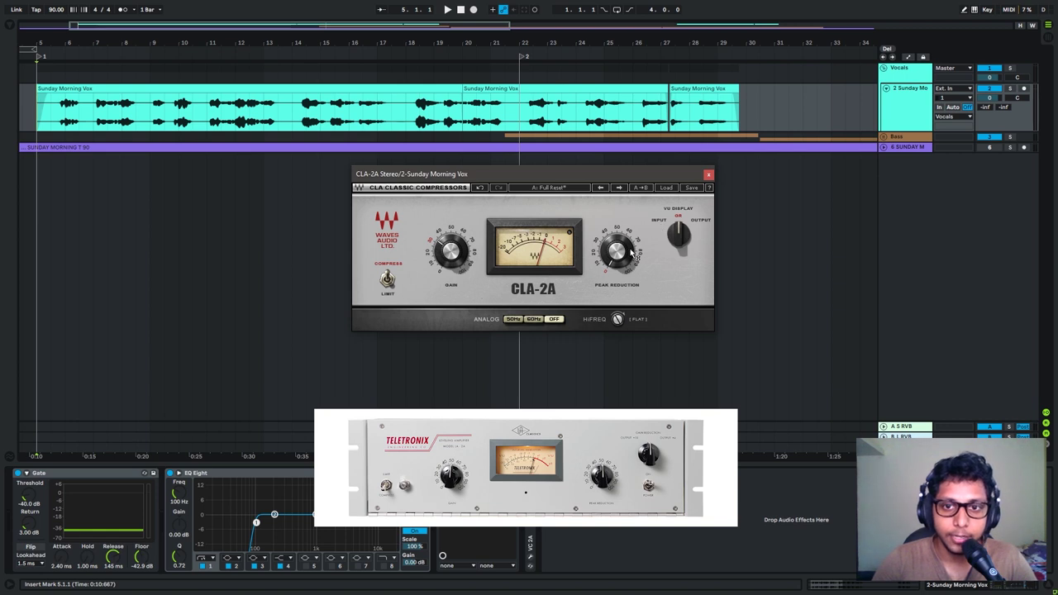
- Try out the HiFreq knob on the CLA-2A compressor
{"action": "mouse_move", "coordinate": [632, 252]}
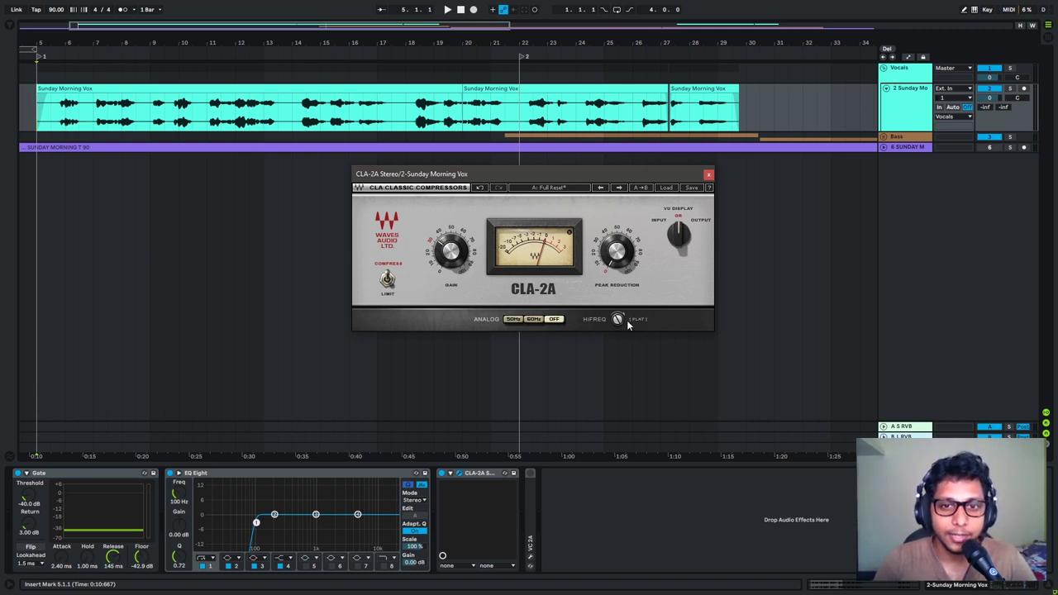
{"action": "mouse_move", "coordinate": [618, 318]}
{"action": "left_mouse_down"}
{"action": "mouse_move", "coordinate": [619, 298]}
{"action": "mouse_move", "coordinate": [621, 323]}
{"action": "left_mouse_up"}
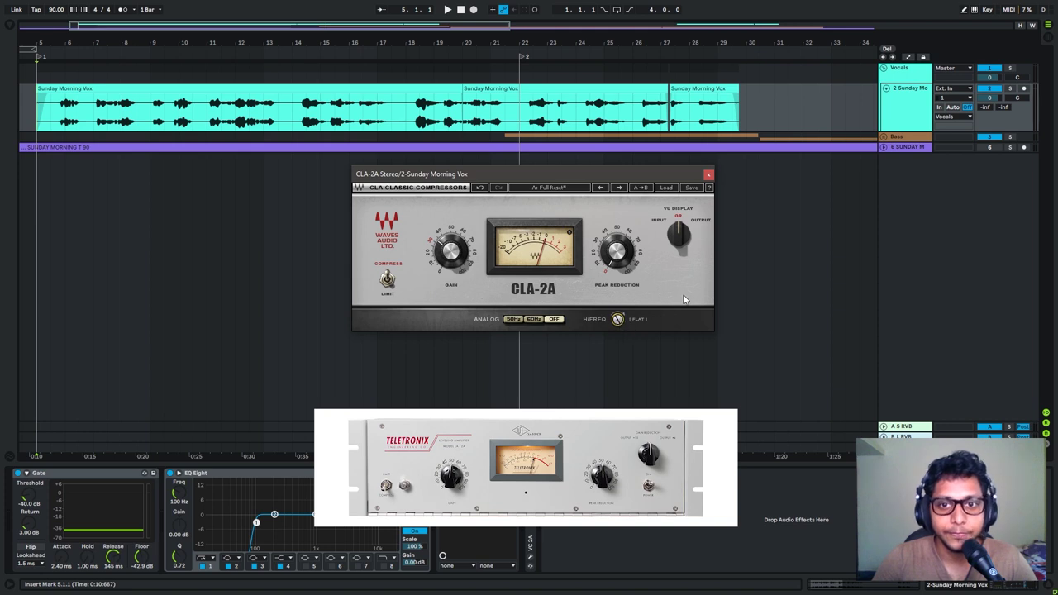
- Reopen the VC 2A plug-in window from the vocal track's device chain and place it beside the CLA-2A
{"action": "left_click_drag", "start_coordinate": [611, 176], "coordinate": [523, 173]}
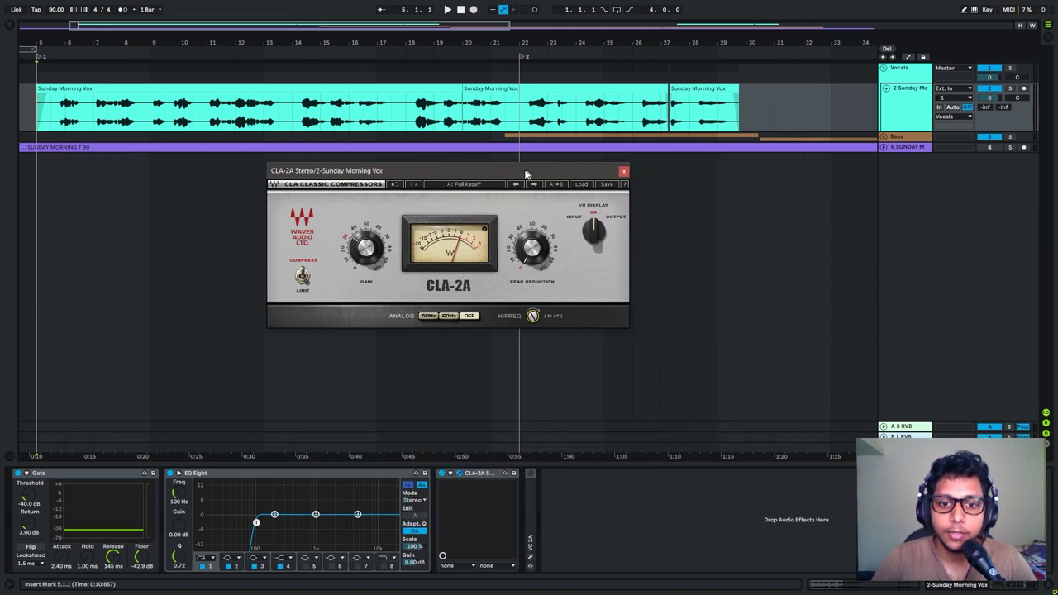
{"action": "left_click", "coordinate": [532, 560]}
{"action": "left_click_drag", "start_coordinate": [702, 189], "coordinate": [502, 198]}
{"action": "left_click_drag", "start_coordinate": [587, 193], "coordinate": [555, 194]}
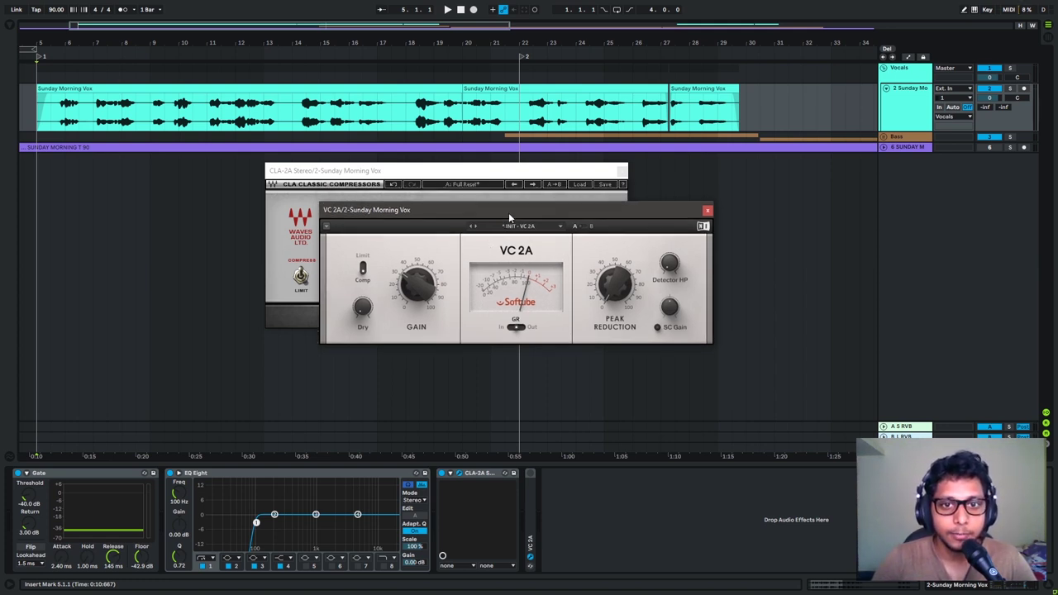
{"action": "left_click_drag", "start_coordinate": [508, 212], "coordinate": [789, 174]}
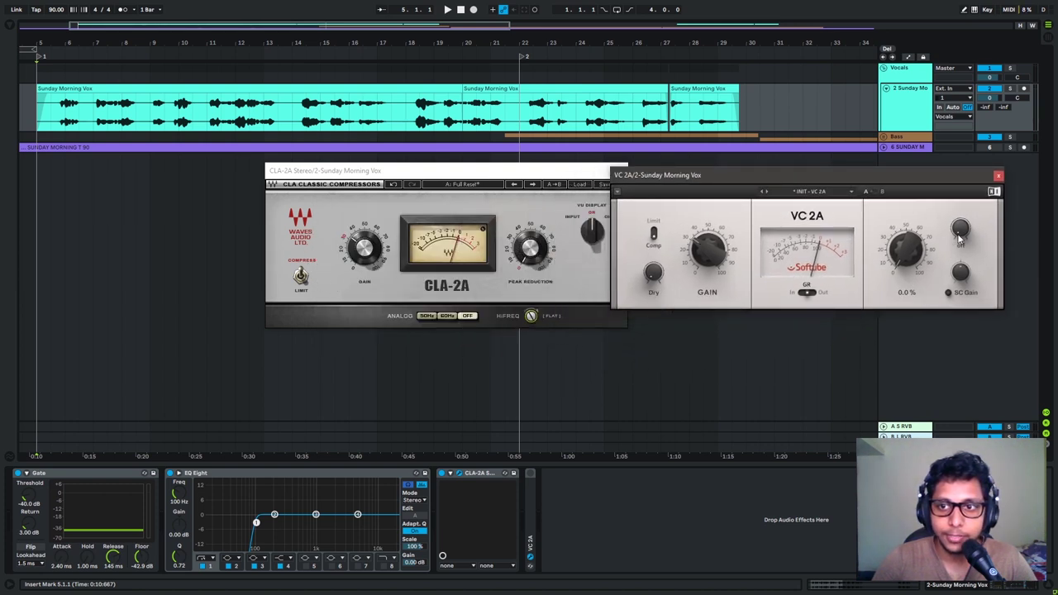
- Try the VC 2A's Dry control and return it to -inf dB
{"action": "left_click_drag", "start_coordinate": [865, 177], "coordinate": [692, 195]}
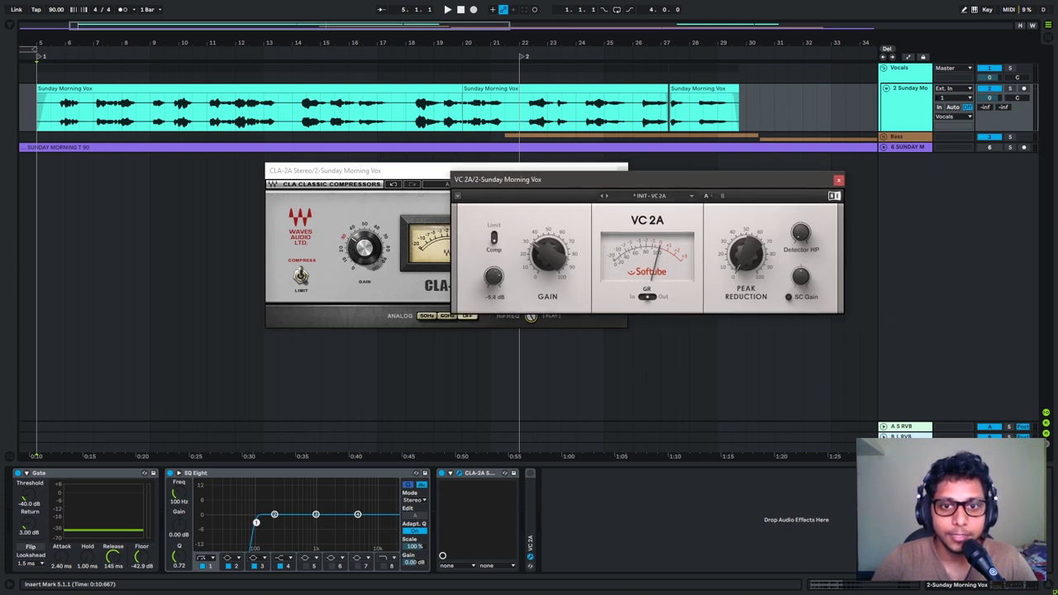
{"action": "left_click_drag", "start_coordinate": [493, 279], "coordinate": [494, 269]}
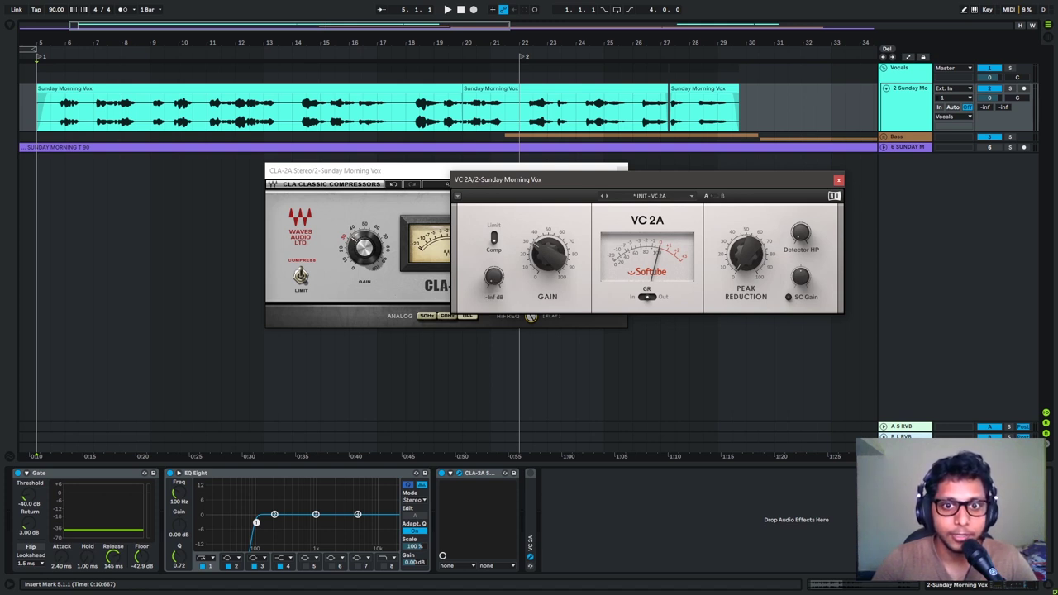
{"action": "left_click_drag", "start_coordinate": [707, 181], "coordinate": [625, 182]}
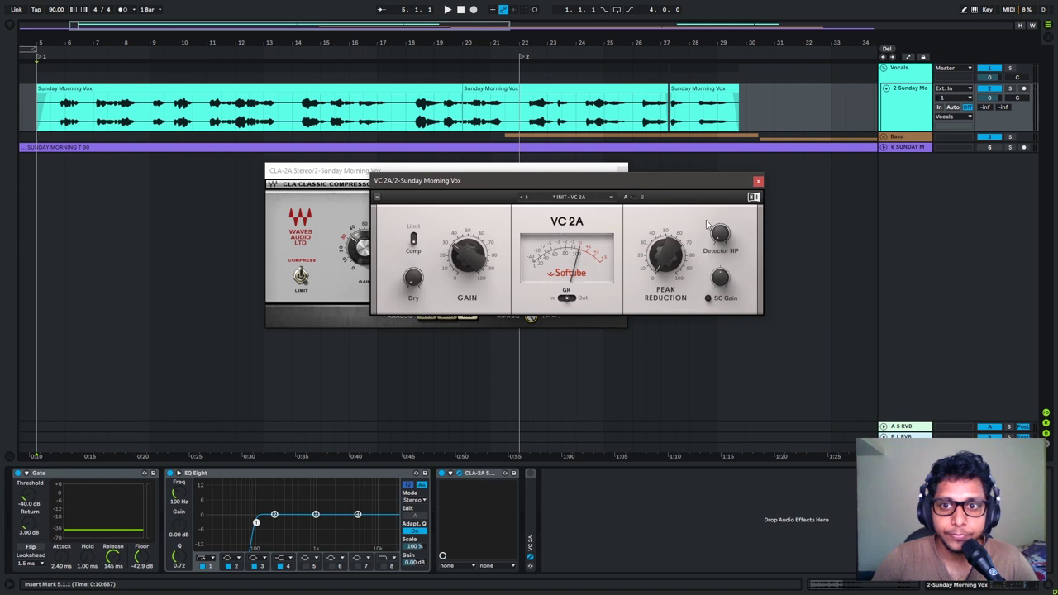
- Inspect the VC 2A's Detector HP and SC Gain controls
{"action": "mouse_move", "coordinate": [729, 234]}
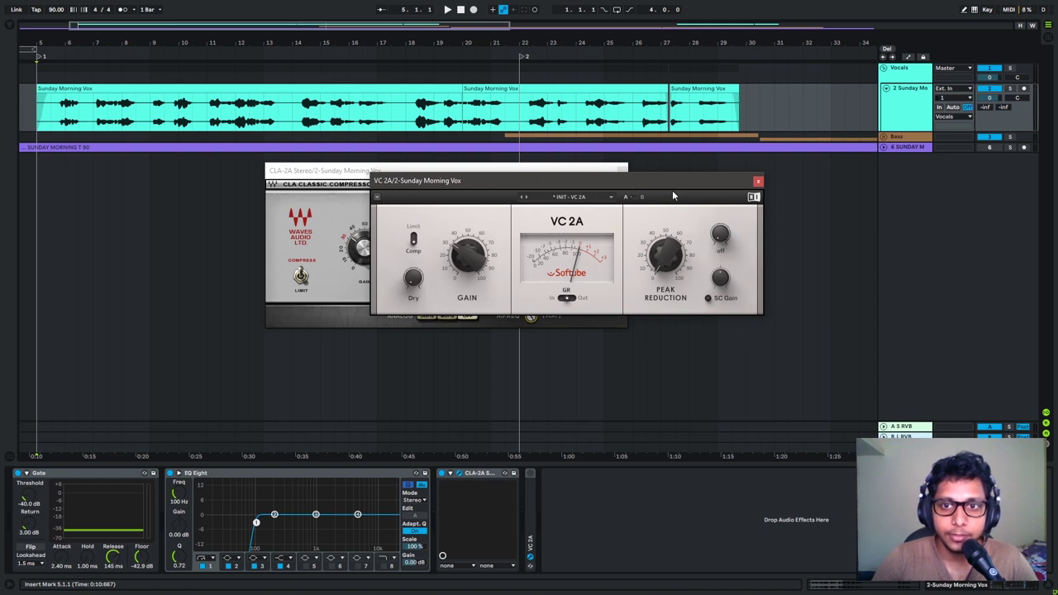
{"action": "left_click_drag", "start_coordinate": [666, 185], "coordinate": [731, 93]}
{"action": "mouse_move", "coordinate": [797, 154]}
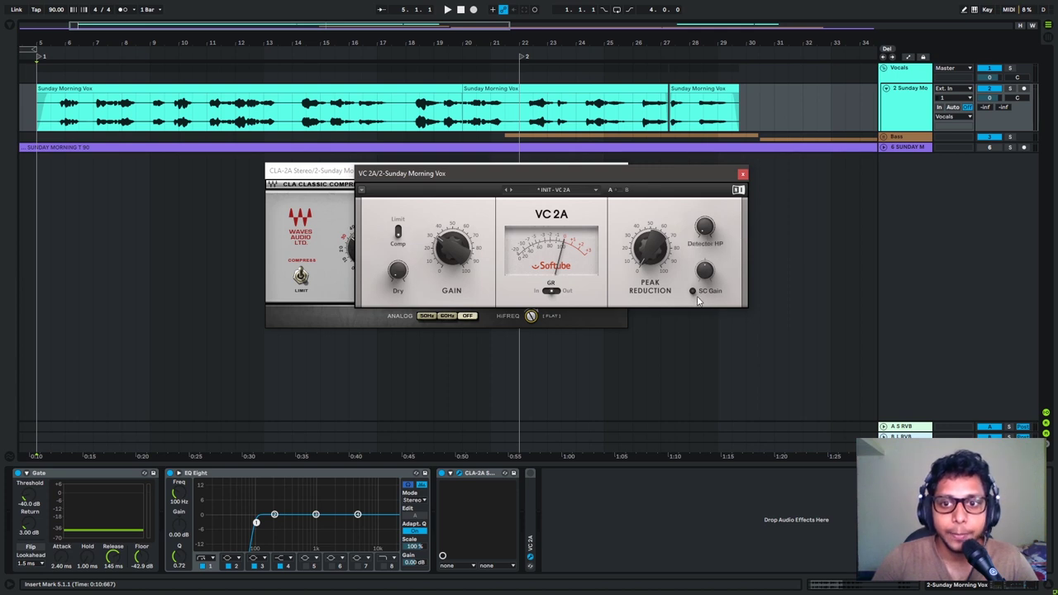
{"action": "mouse_move", "coordinate": [717, 278]}
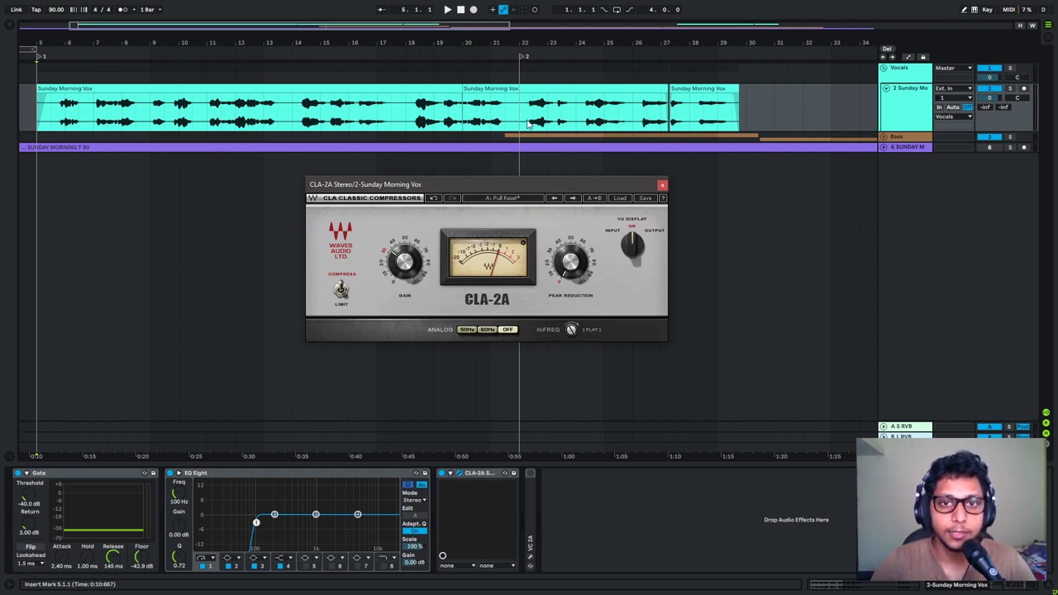
- Unfold the Bass group to view its tracks, fold it again, and reselect the Sunday Morning Vox track
{"action": "left_click", "coordinate": [884, 137]}
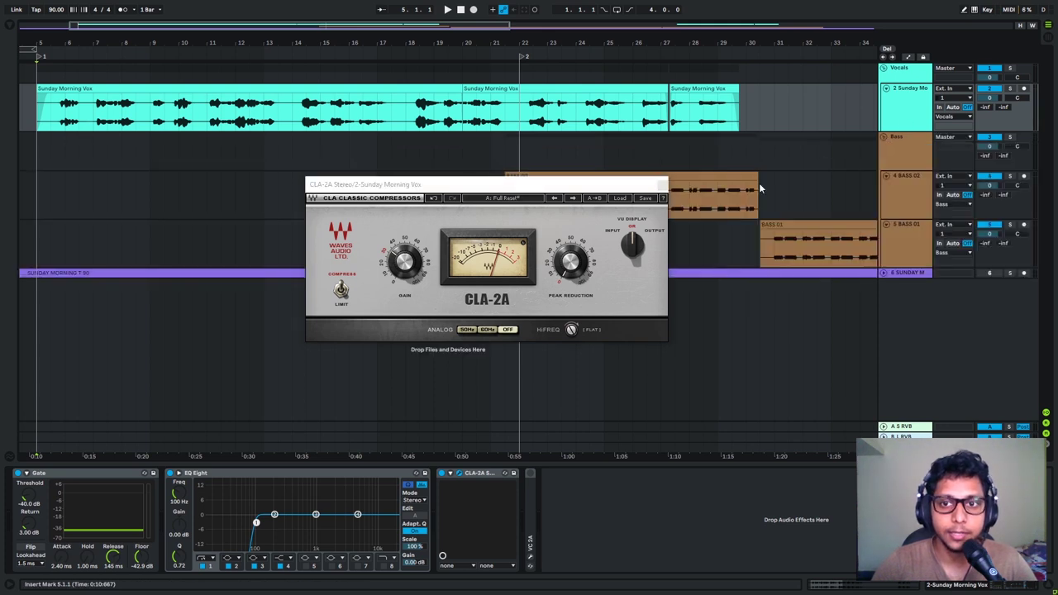
{"action": "left_click", "coordinate": [884, 138]}
{"action": "left_click", "coordinate": [908, 74]}
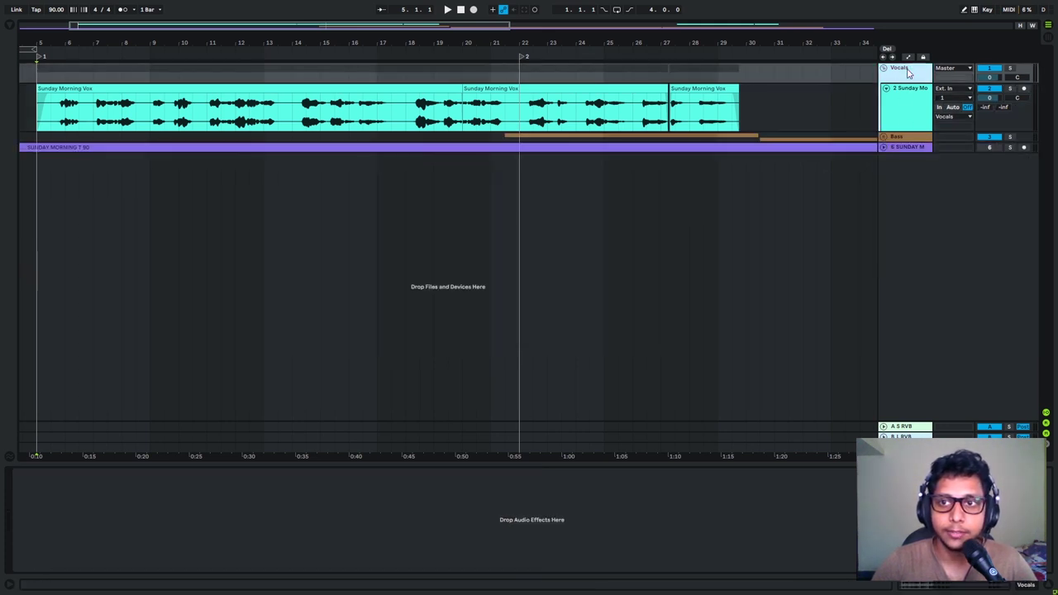
{"action": "left_click", "coordinate": [885, 136]}
{"action": "left_click", "coordinate": [911, 115]}
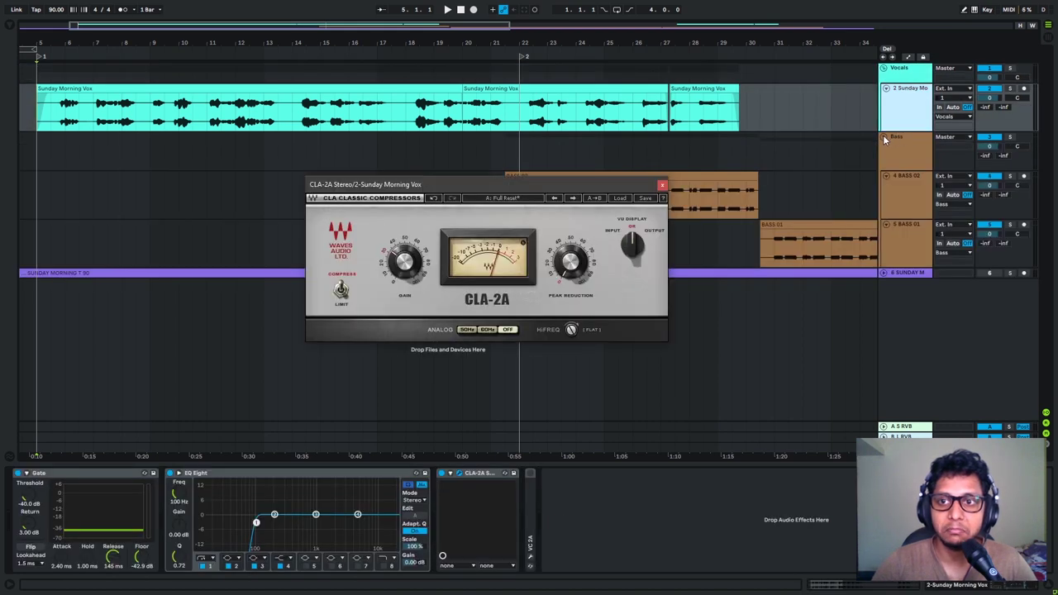
{"action": "left_click", "coordinate": [884, 137]}
- Move the CLA-2A window lower, clear of the tracks, and place the insert marker at 5.3.1
{"action": "left_click_drag", "start_coordinate": [574, 183], "coordinate": [521, 241]}
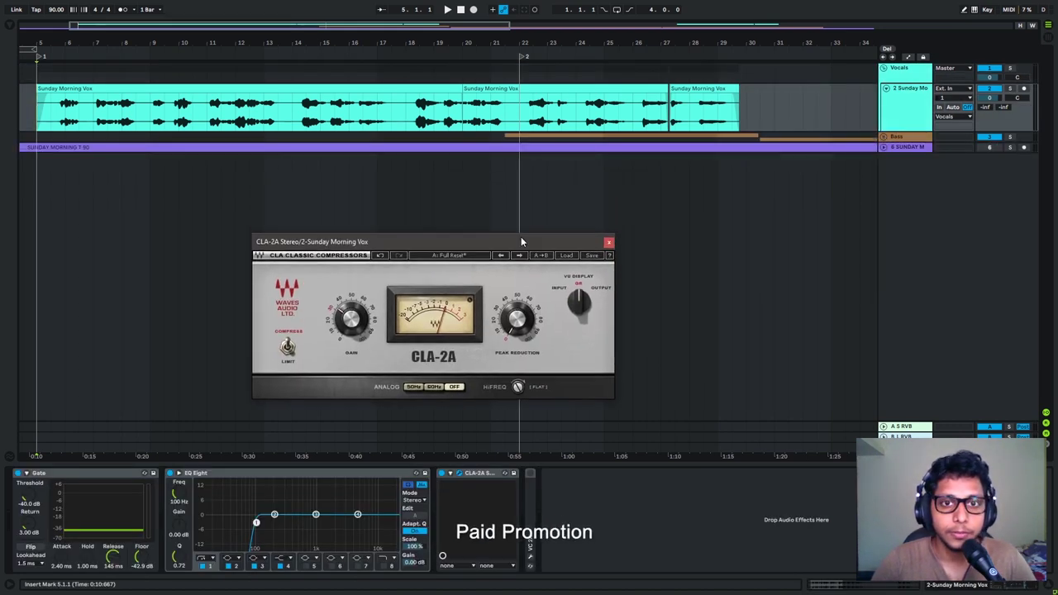
{"action": "left_click", "coordinate": [763, 5]}
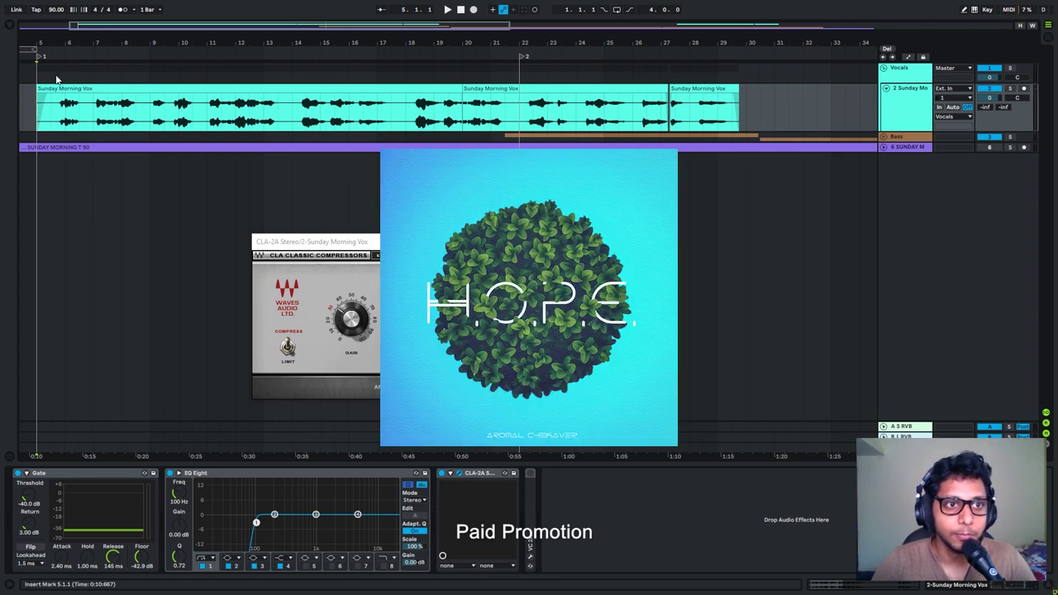
{"action": "left_click", "coordinate": [52, 76]}
- Check the vocal track's device chain and the tracks inside the Bass group, leaving the group folded
{"action": "left_click", "coordinate": [907, 91]}
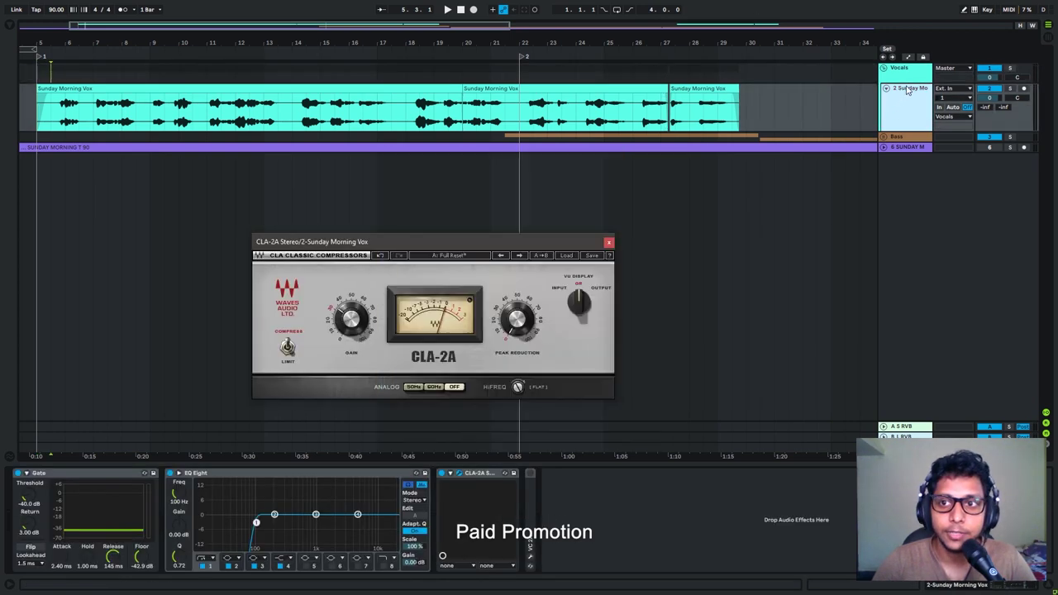
{"action": "left_click", "coordinate": [911, 79]}
{"action": "left_click", "coordinate": [912, 109]}
{"action": "left_click", "coordinate": [883, 137]}
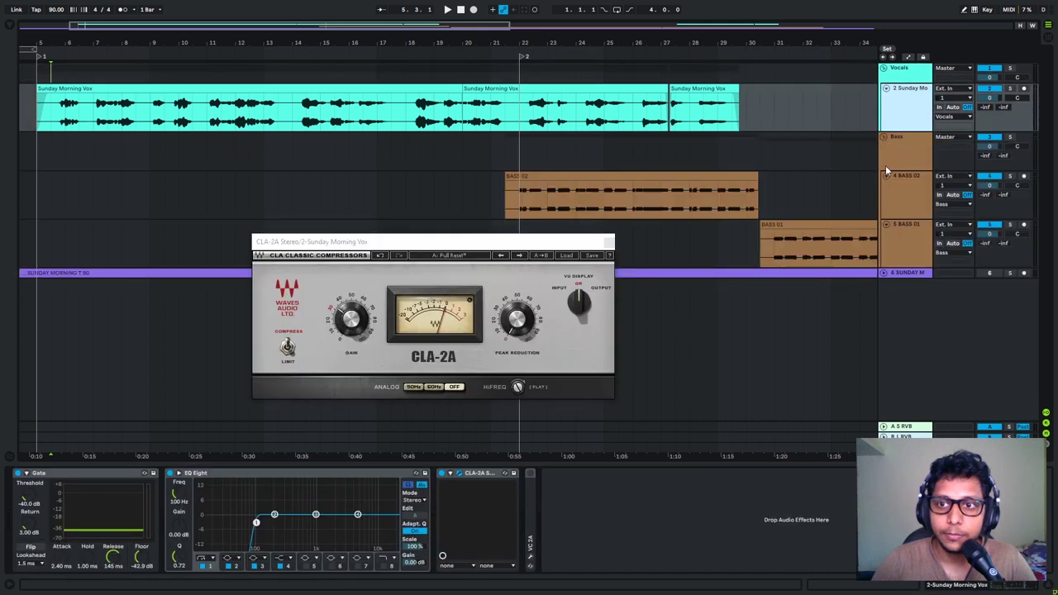
{"action": "left_click", "coordinate": [882, 138]}
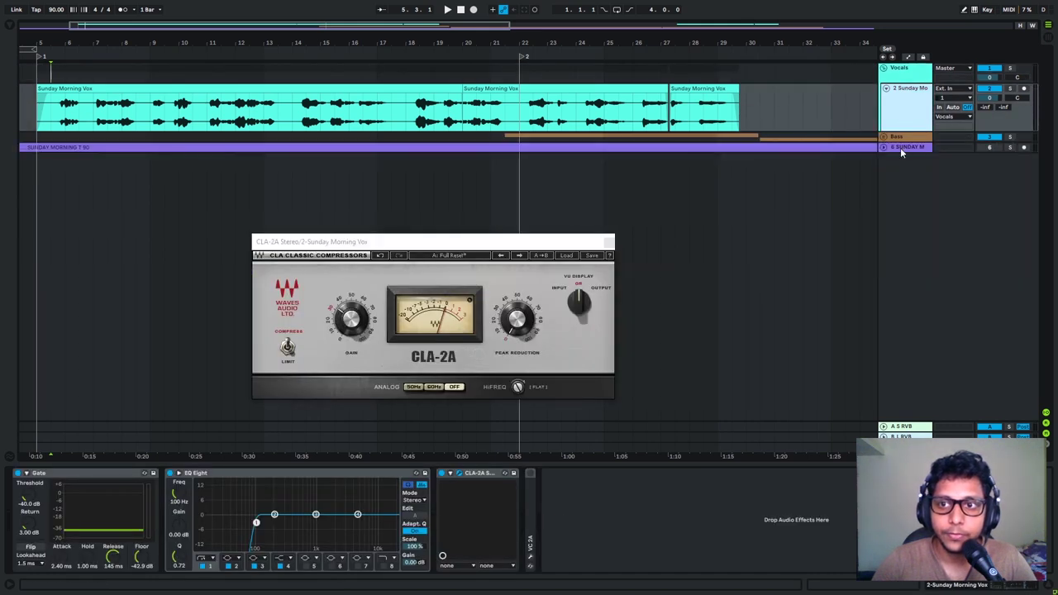
- Play the soloed SUNDAY MORNING T 90 track from bar 5, unfold it to show its waveform, and listen again from bar 22
{"action": "left_click", "coordinate": [899, 148]}
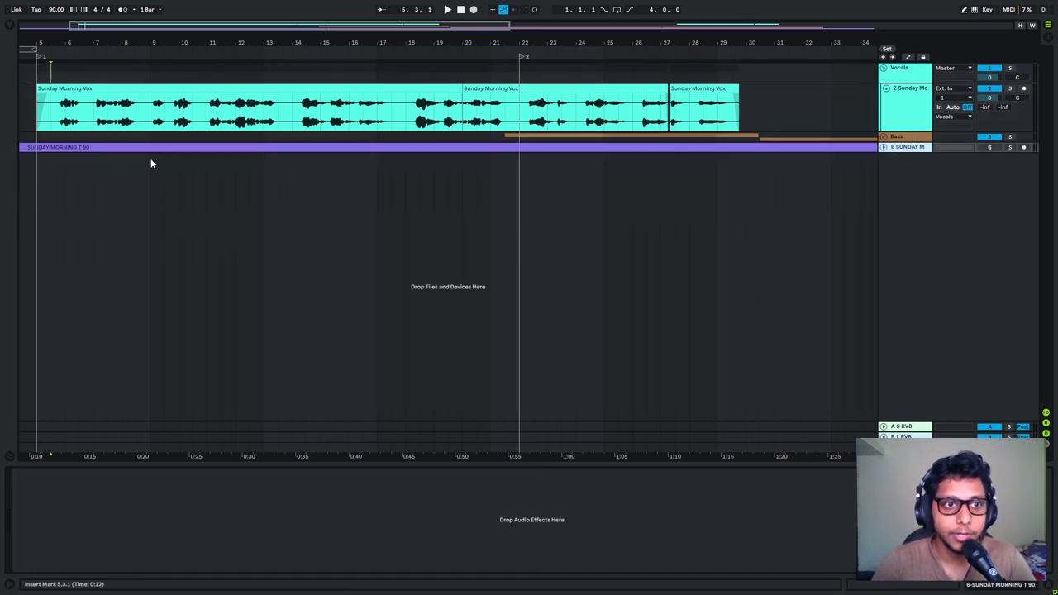
{"action": "left_click", "coordinate": [39, 141]}
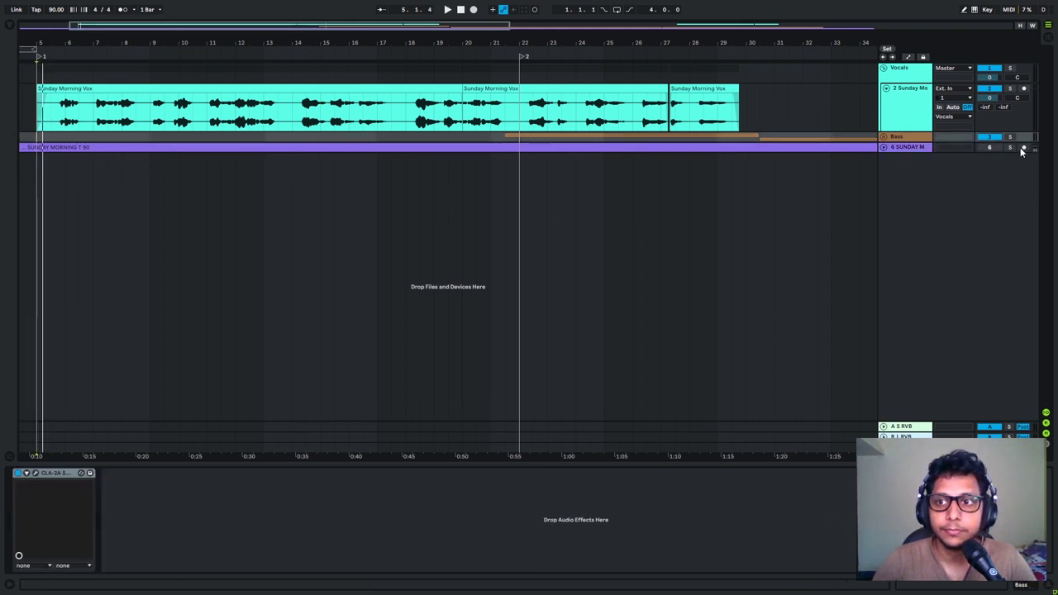
{"action": "key", "text": "space"}
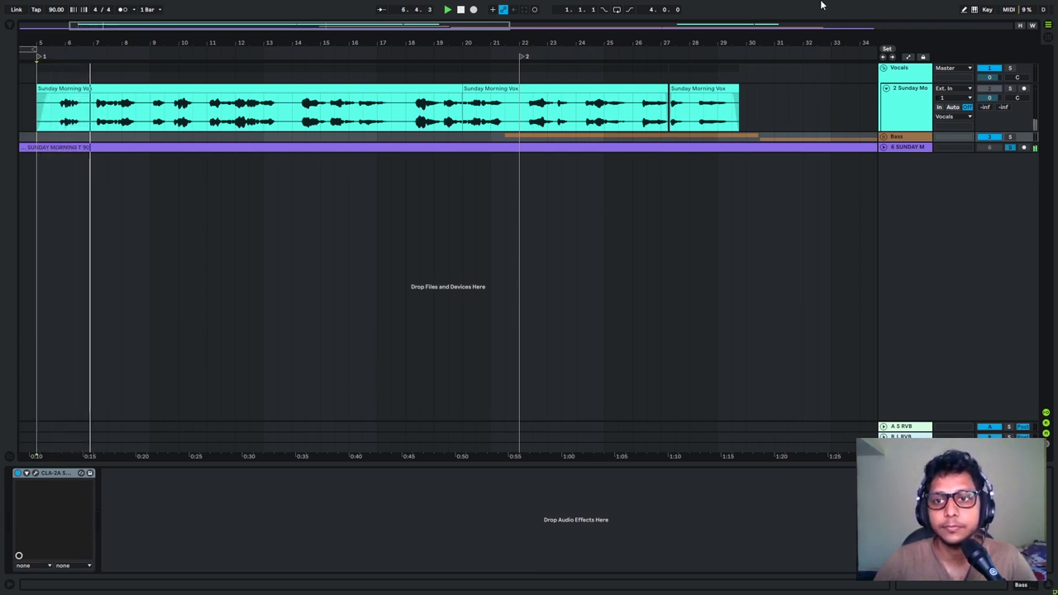
{"action": "left_click", "coordinate": [884, 146]}
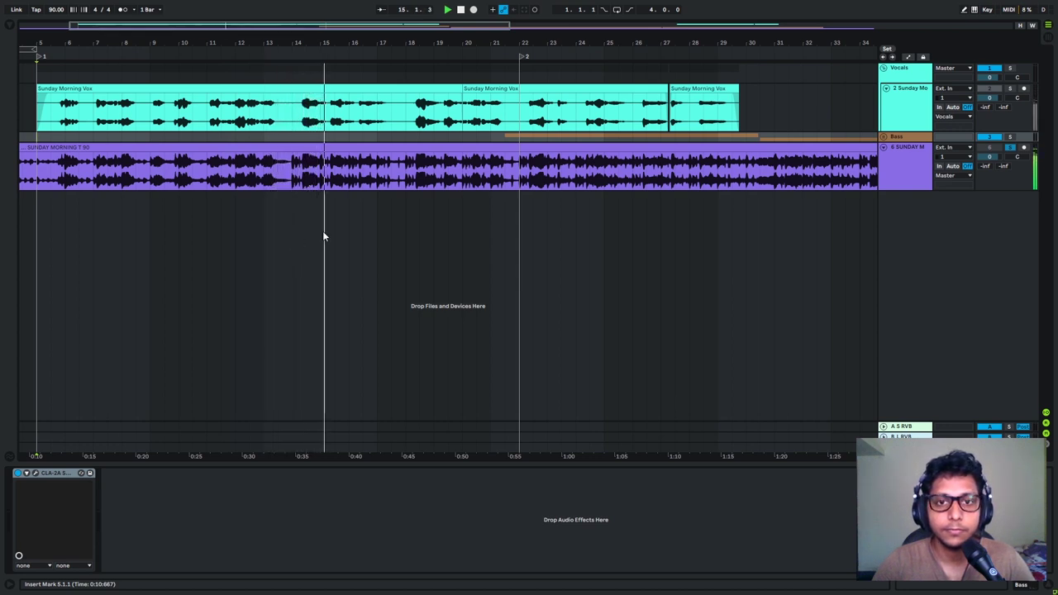
{"action": "left_click", "coordinate": [515, 172]}
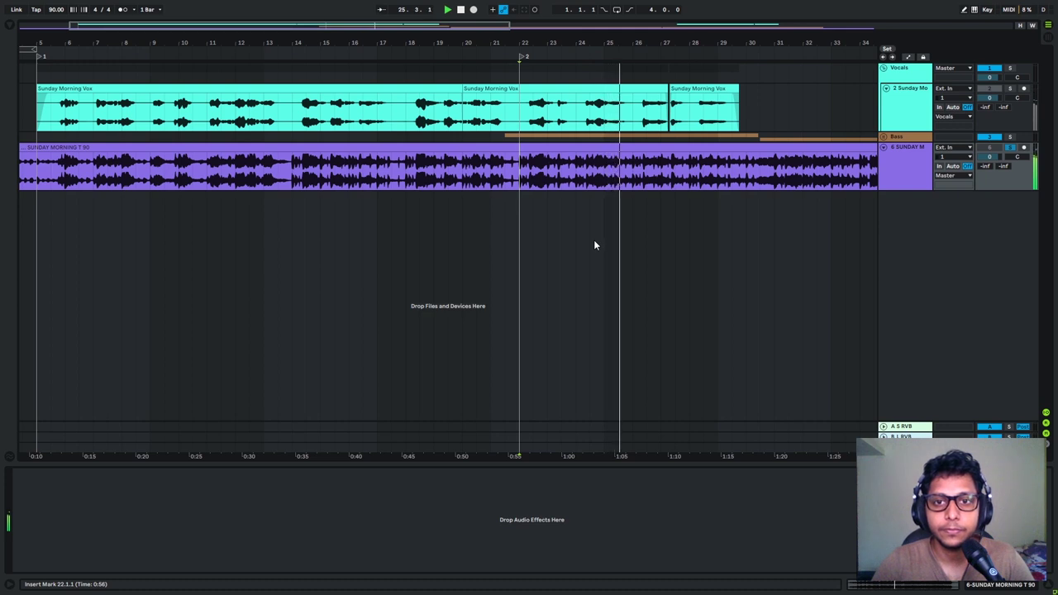
{"action": "key", "text": "space"}
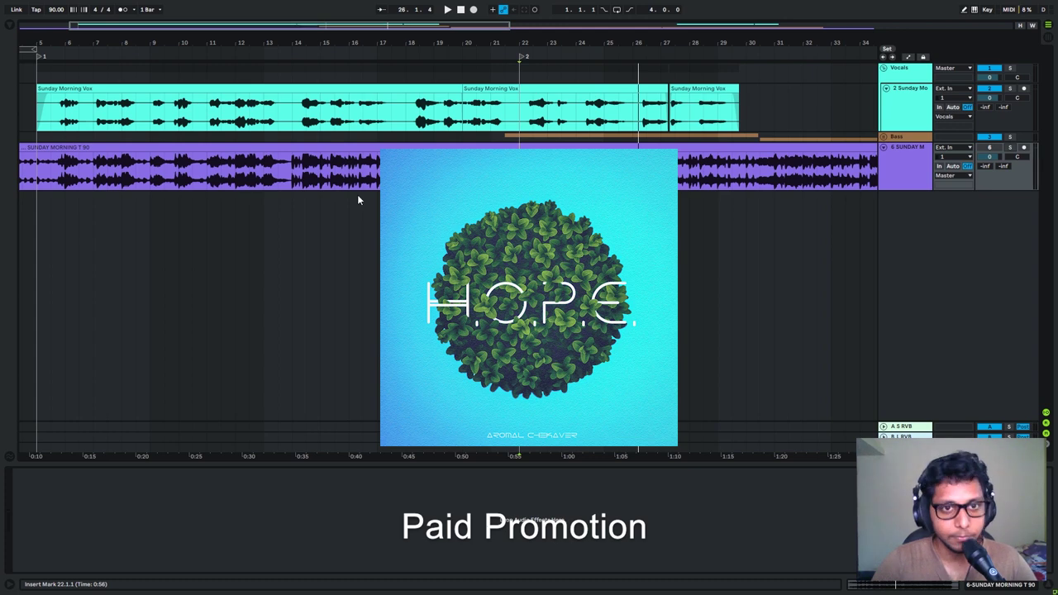
- Fold the SUNDAY MORNING T 90 track, reselect the Sunday Morning Vox track, and move its CLA-2A window closer beneath the tracks
{"action": "scroll", "coordinate": [293, 232], "scroll_direction": "left", "scroll_amount": 4}
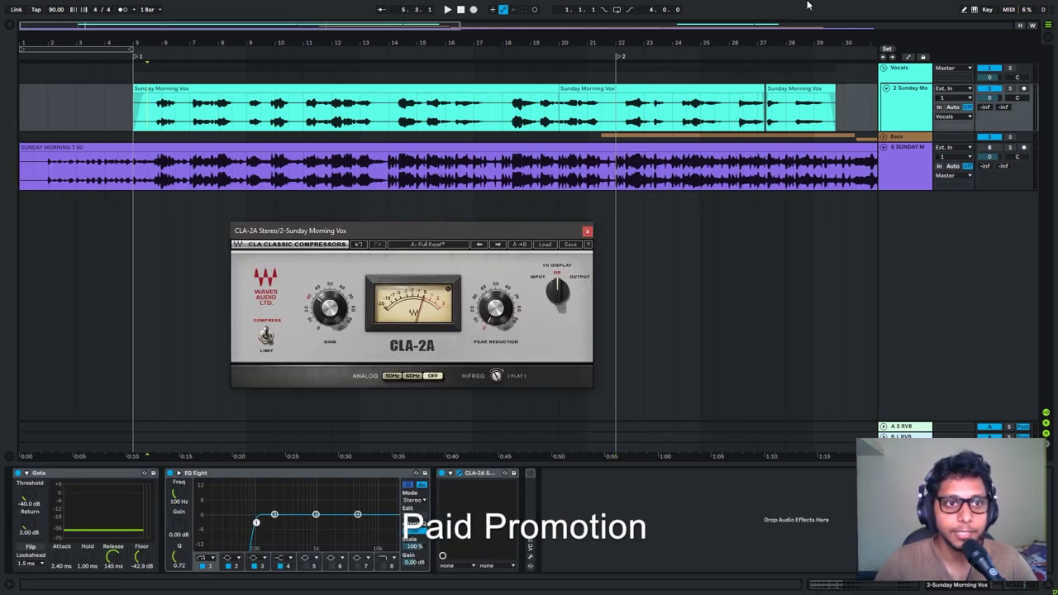
{"action": "left_click", "coordinate": [885, 149]}
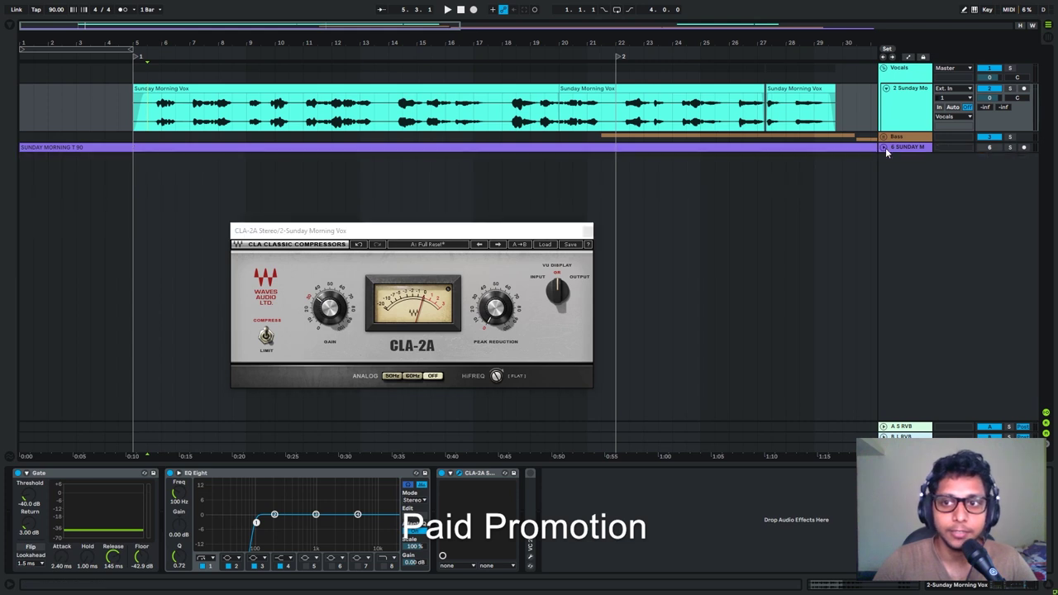
{"action": "left_click", "coordinate": [900, 73]}
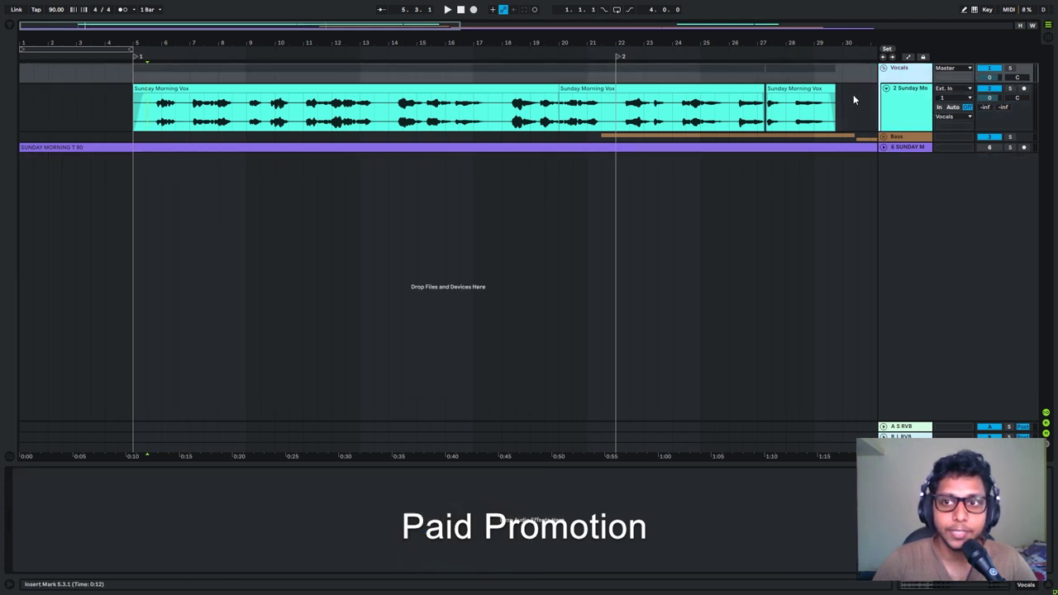
{"action": "left_click", "coordinate": [893, 103]}
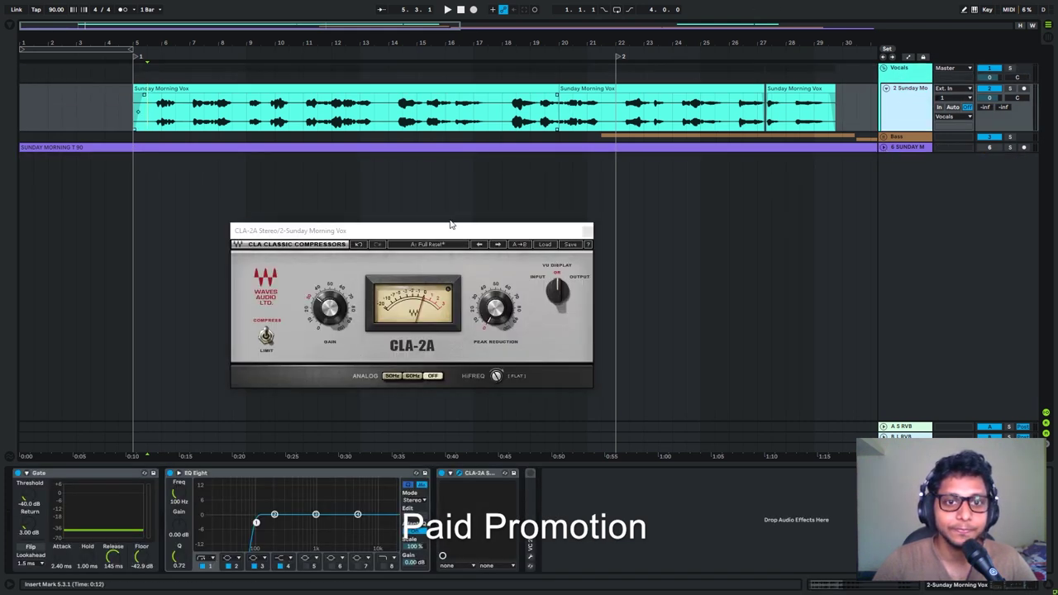
{"action": "left_click_drag", "start_coordinate": [435, 229], "coordinate": [381, 194]}
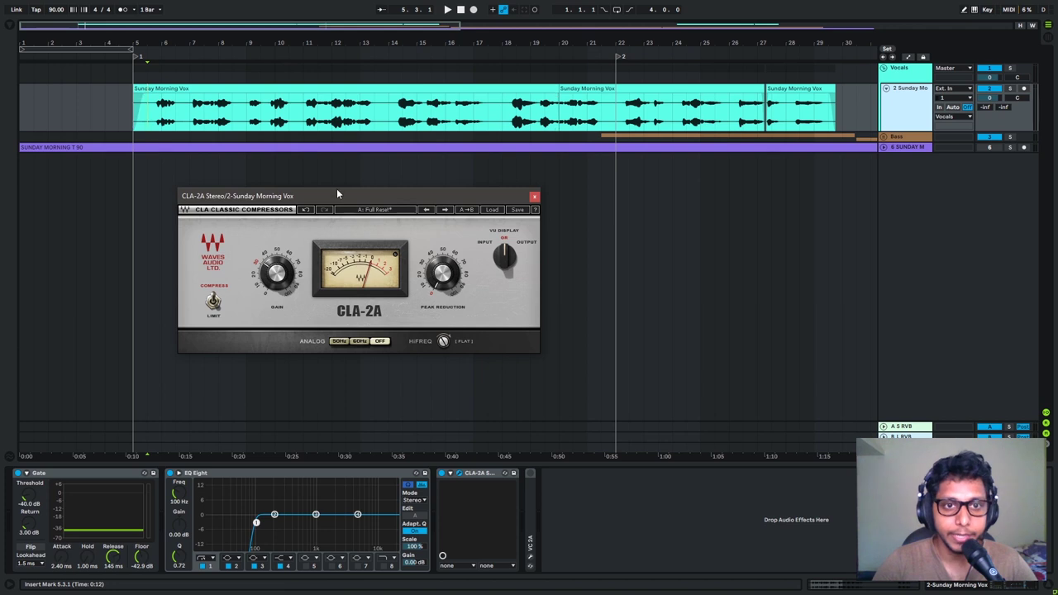
{"action": "left_click_drag", "start_coordinate": [338, 194], "coordinate": [374, 188]}
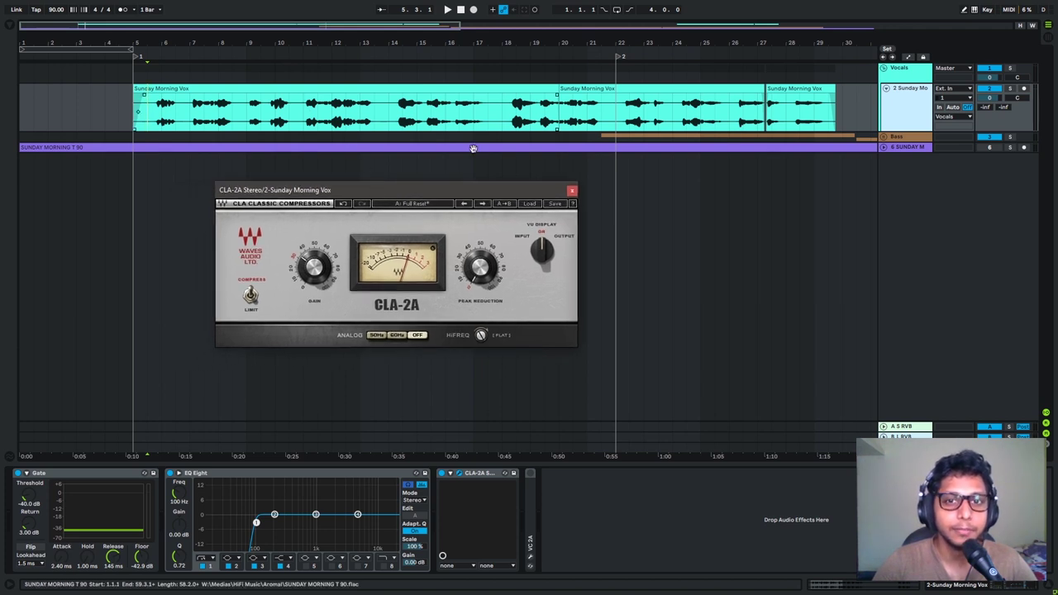
- Unfold the SUNDAY MORNING T 90 track to view its waveform and fold it again
{"action": "left_click", "coordinate": [885, 152]}
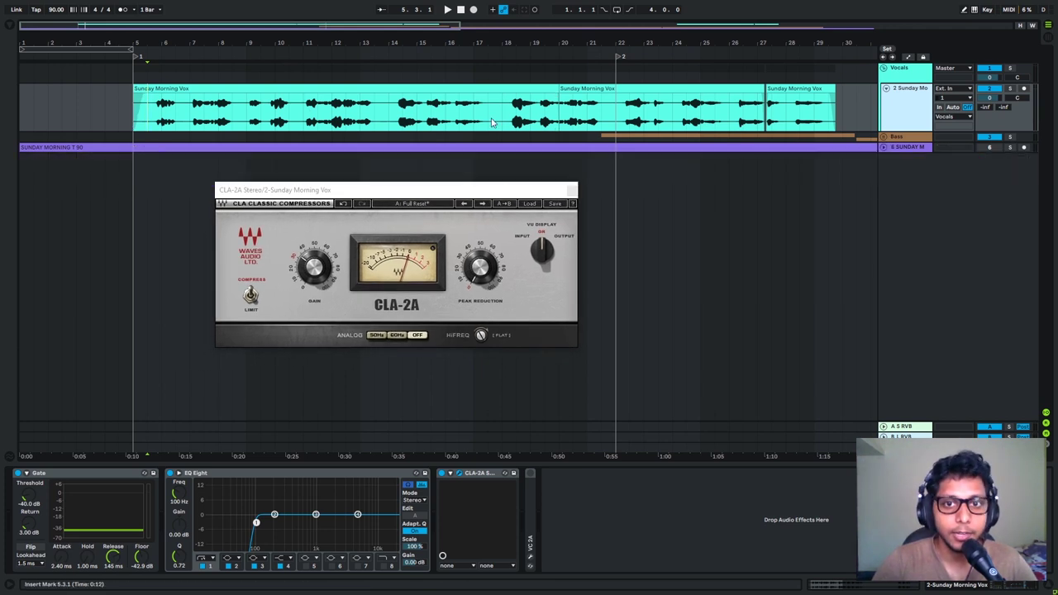
{"action": "left_click", "coordinate": [884, 149]}
{"action": "left_click", "coordinate": [885, 149]}
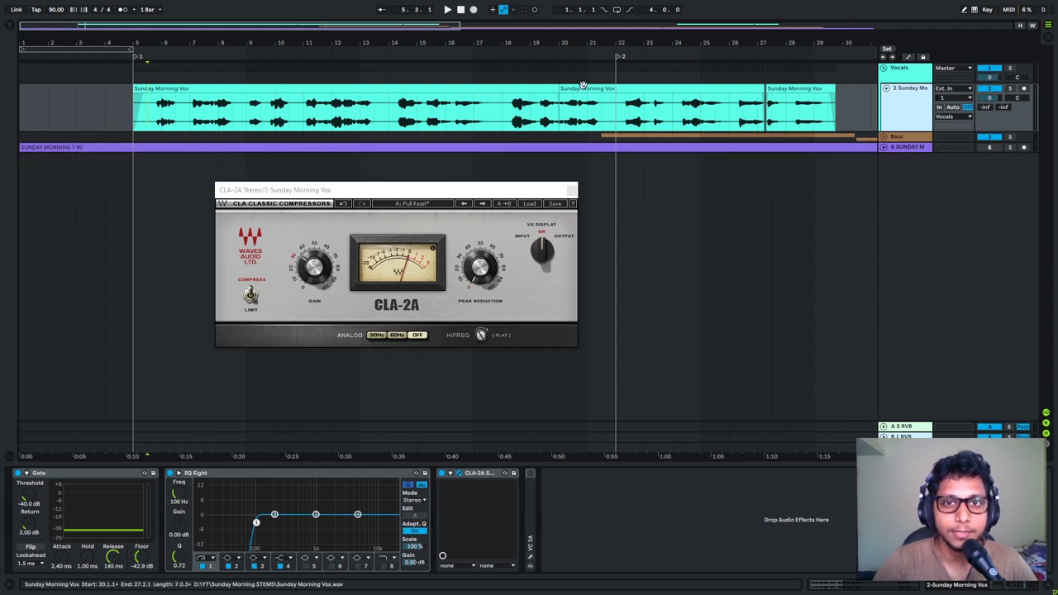
{"action": "left_click", "coordinate": [885, 148]}
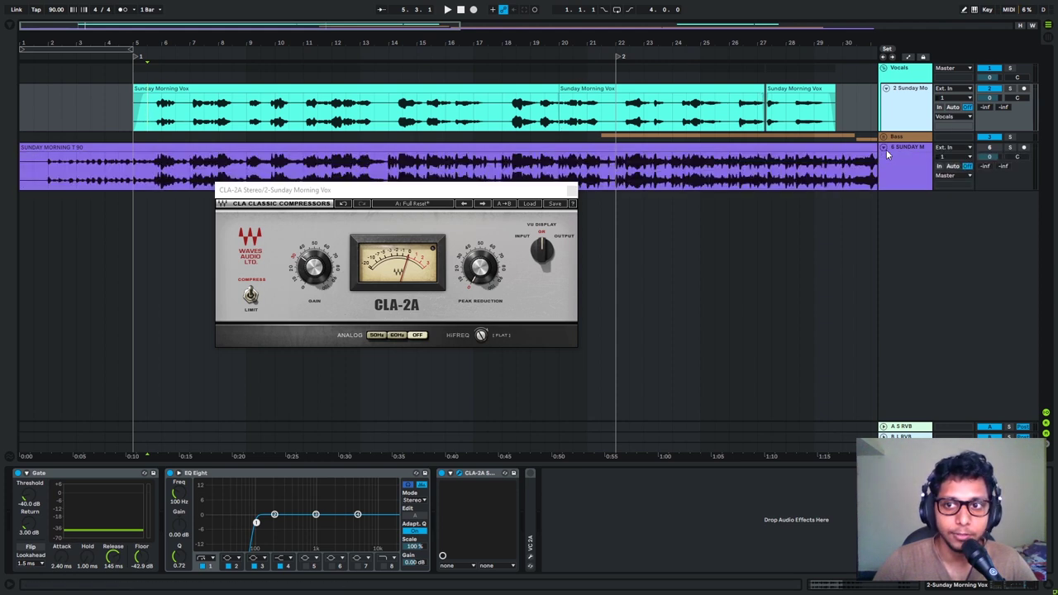
{"action": "left_click", "coordinate": [886, 149]}
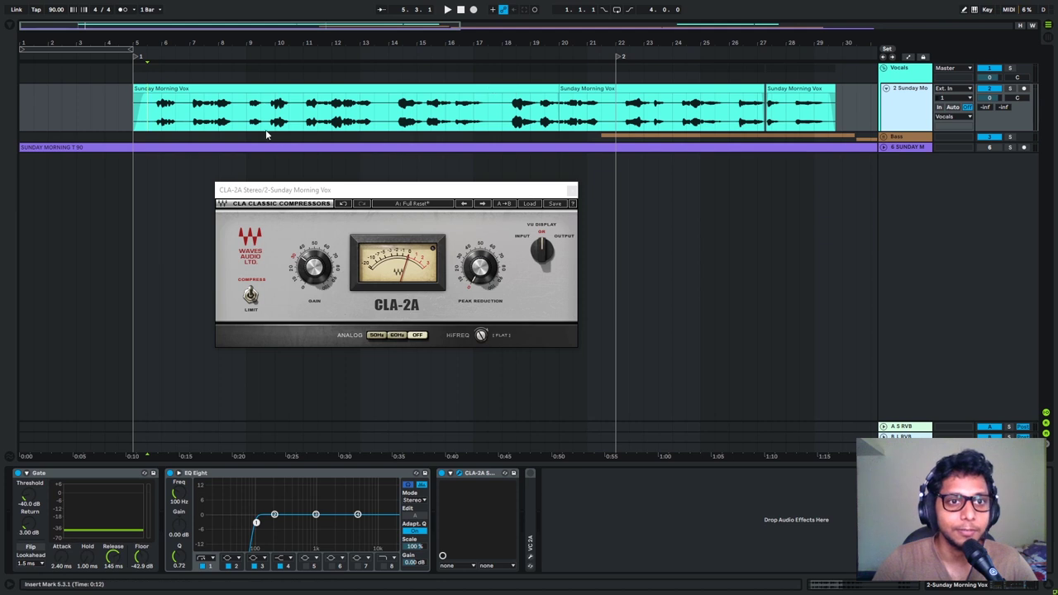
- Examine the opening phrases of the Sunday Morning Vox clip up close and shift the CLA-2A window up to the clips
{"action": "mouse_move", "coordinate": [324, 85]}
{"action": "left_mouse_down"}
{"action": "mouse_move", "coordinate": [245, 85]}
{"action": "mouse_move", "coordinate": [325, 85]}
{"action": "left_mouse_up"}
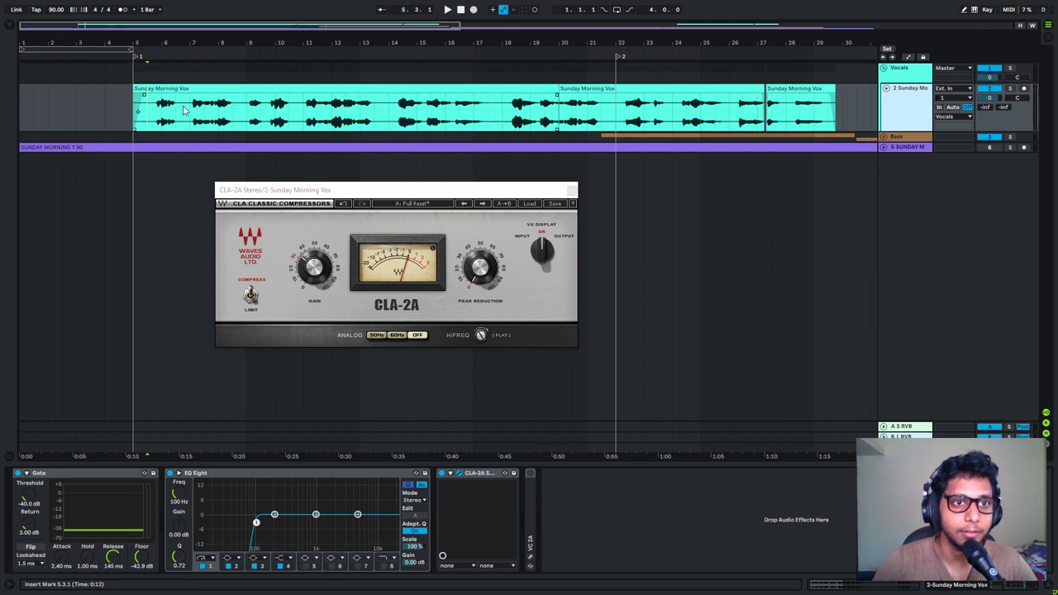
{"action": "scroll", "coordinate": [160, 118], "scroll_direction": "up", "scroll_amount": 3}
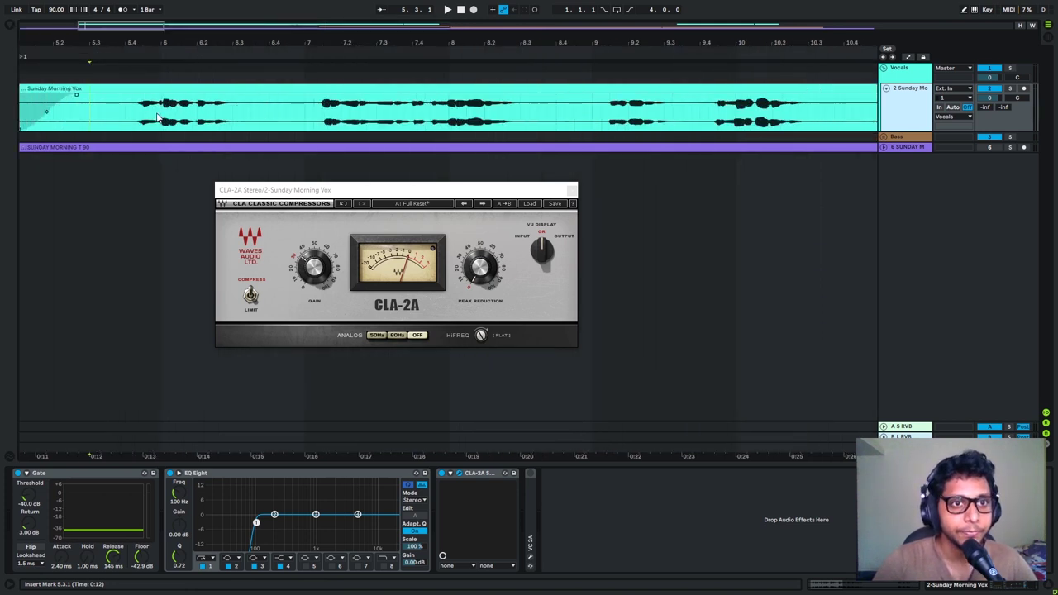
{"action": "scroll", "coordinate": [157, 118], "scroll_direction": "down", "scroll_amount": 5}
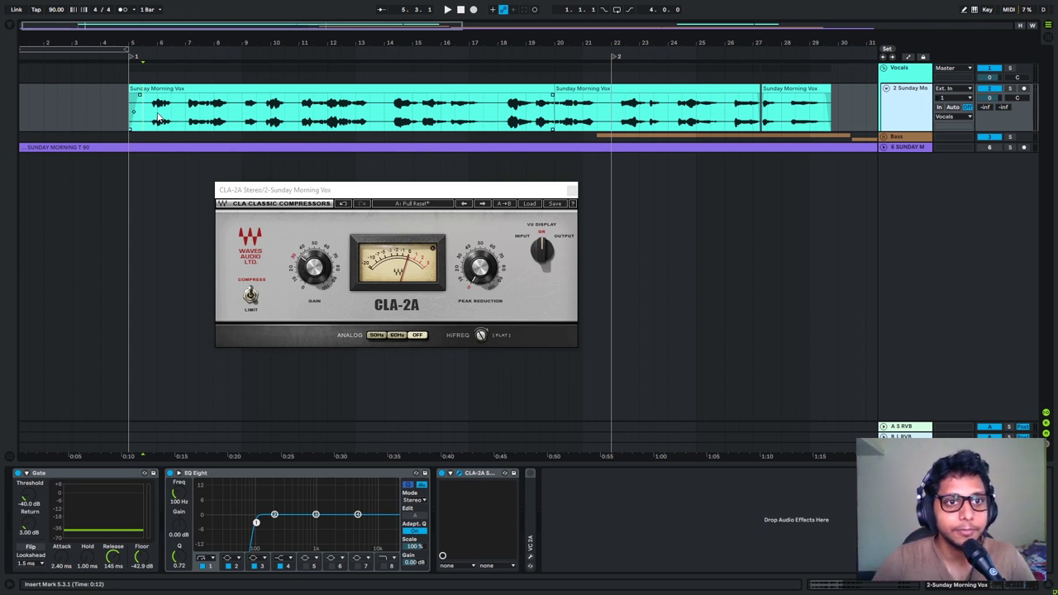
{"action": "left_click_drag", "start_coordinate": [360, 191], "coordinate": [368, 132]}
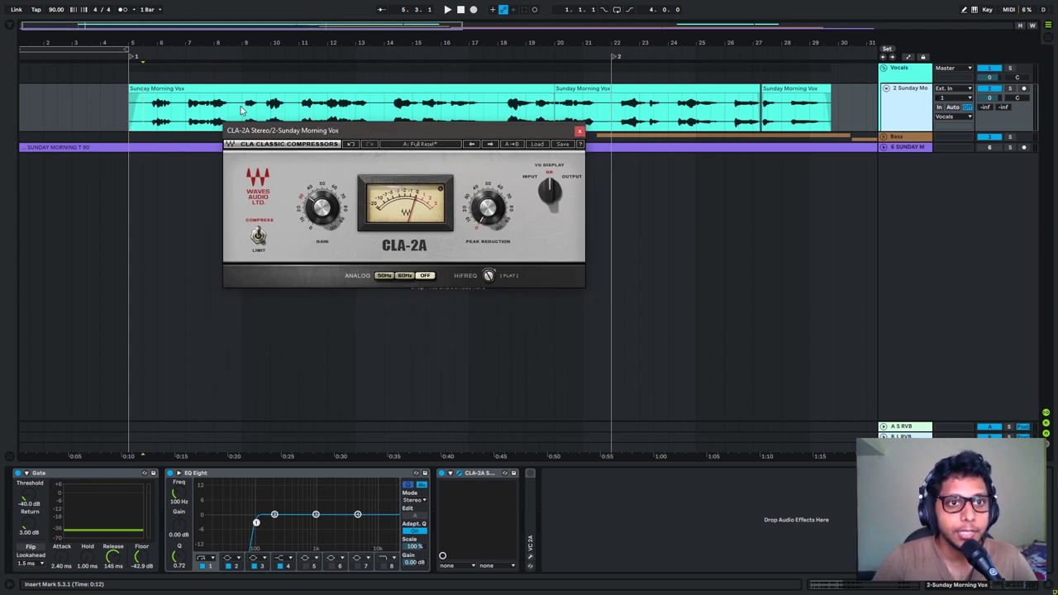
- Review the vocal track's device chain in order: the Gate, the EQ Eight, and the CLA-2A
{"action": "left_click", "coordinate": [89, 475]}
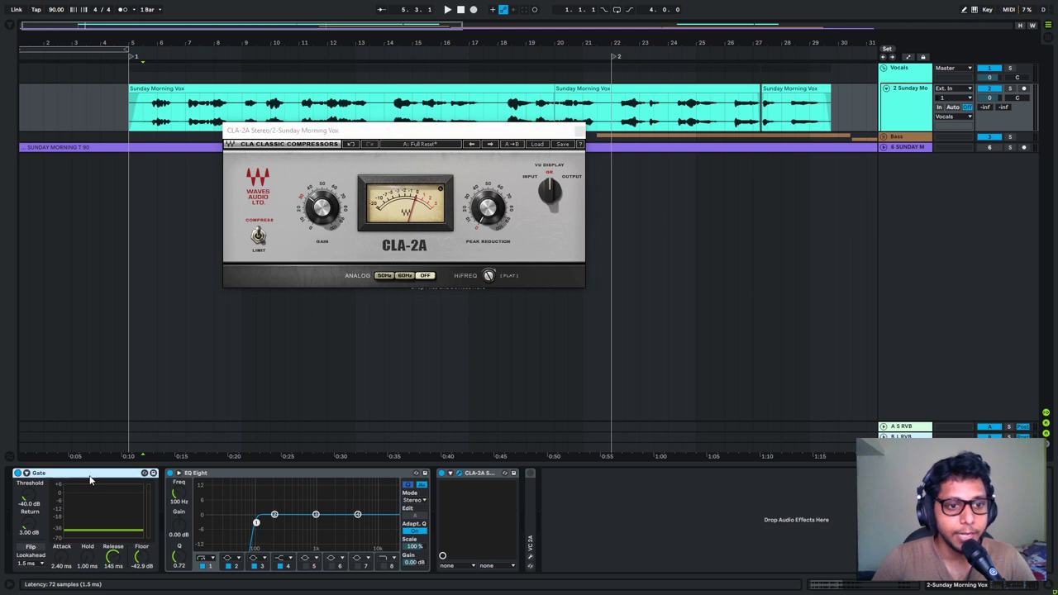
{"action": "left_click", "coordinate": [145, 116]}
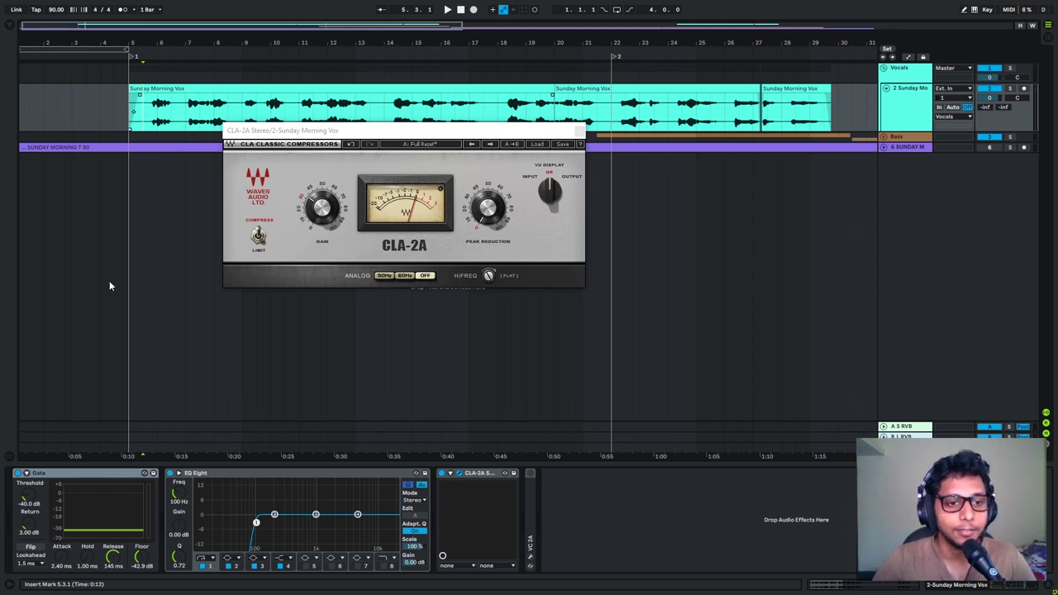
{"action": "left_click", "coordinate": [70, 476]}
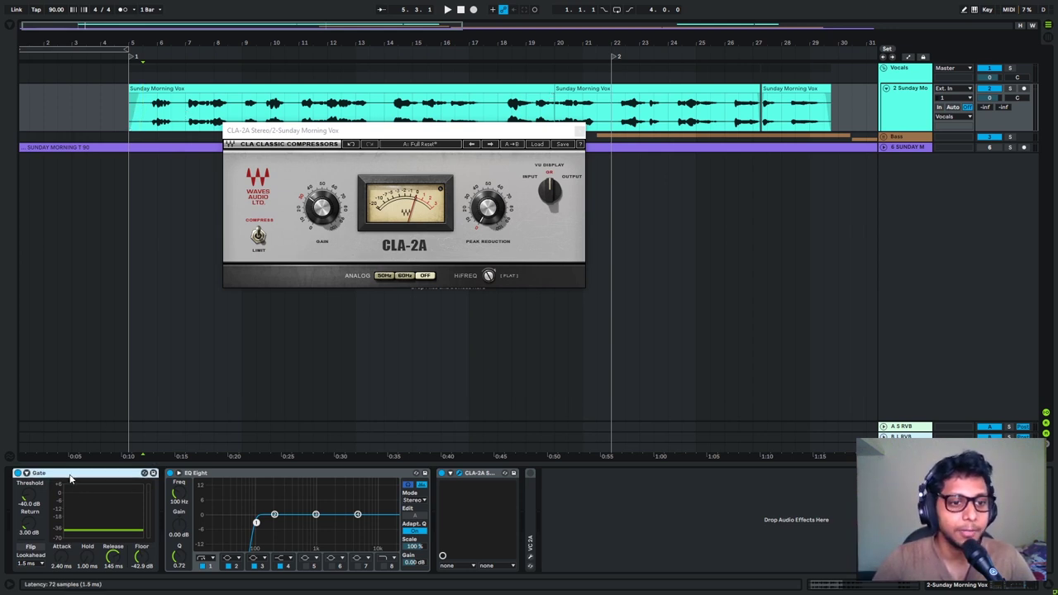
{"action": "left_click", "coordinate": [230, 478]}
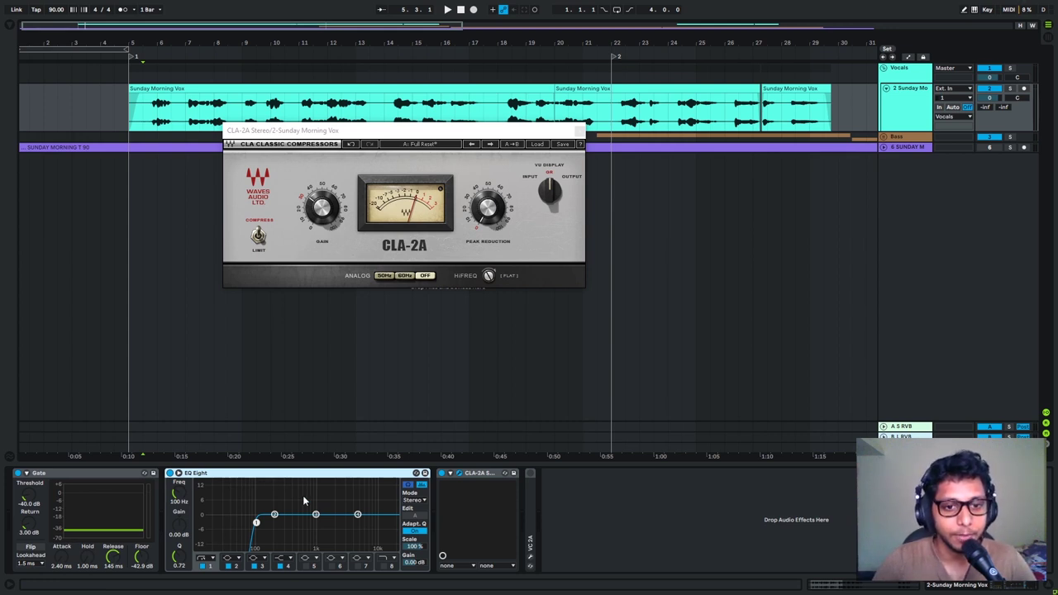
{"action": "left_click", "coordinate": [475, 473]}
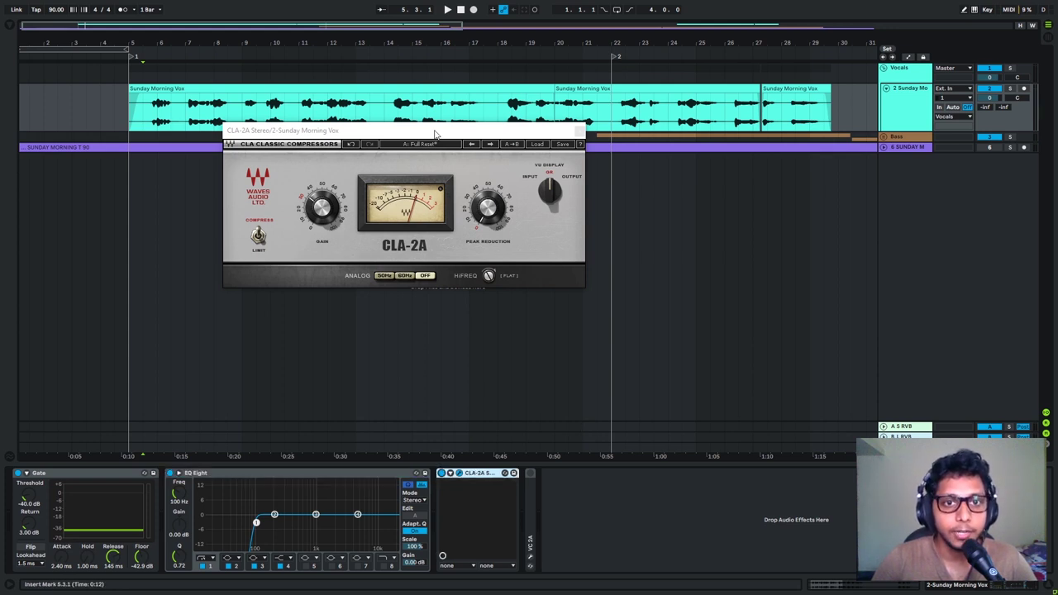
- Load the Full Reset preset in the CLA-2A and place its window just beneath the tracks
{"action": "left_click_drag", "start_coordinate": [435, 134], "coordinate": [422, 190]}
{"action": "left_click", "coordinate": [545, 199]}
{"action": "left_click", "coordinate": [581, 264]}
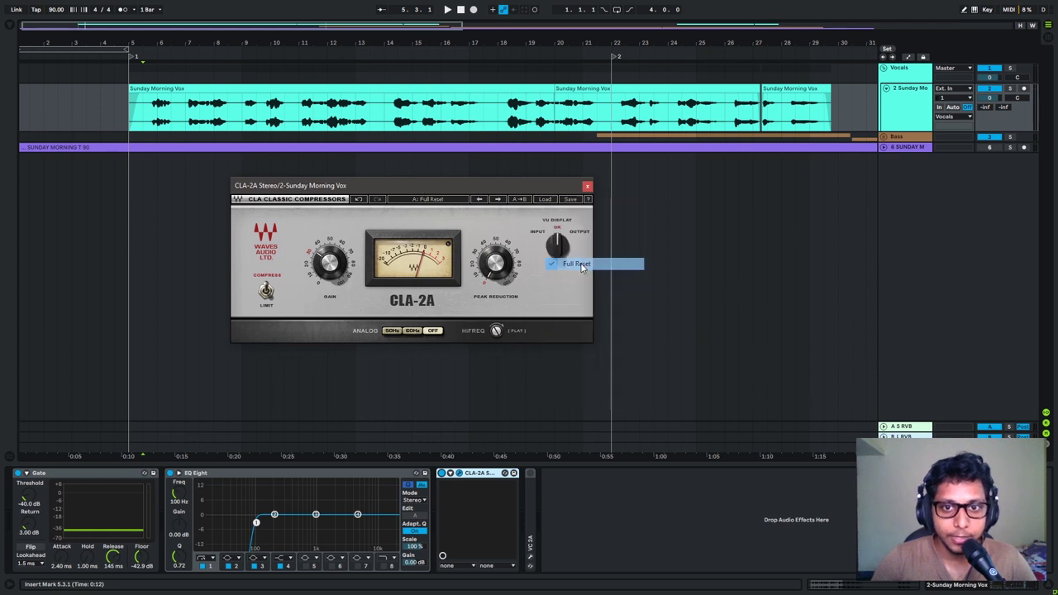
{"action": "left_click_drag", "start_coordinate": [502, 179], "coordinate": [502, 164]}
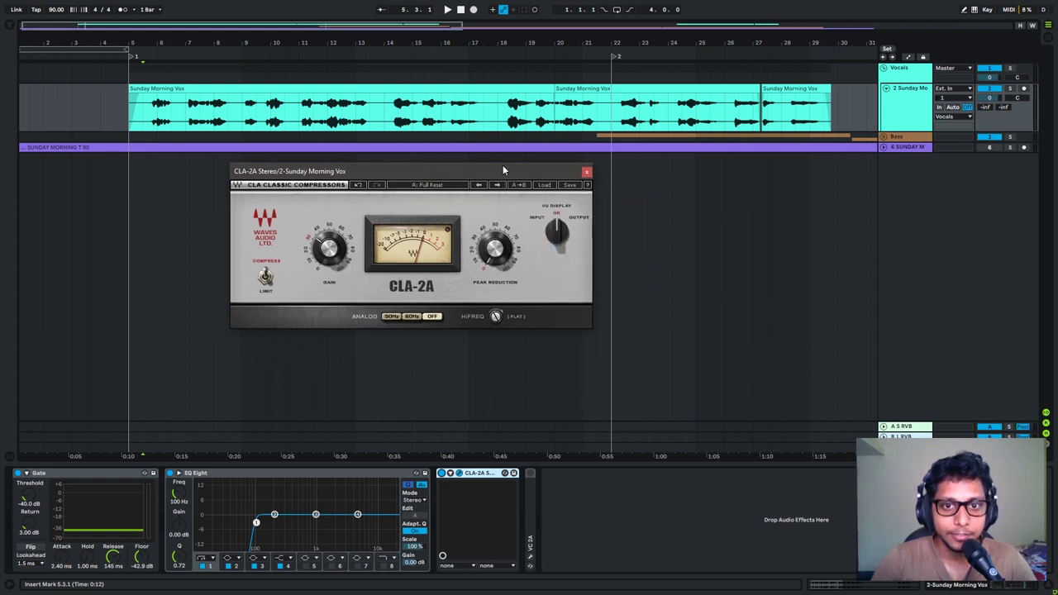
{"action": "left_click", "coordinate": [548, 185]}
{"action": "left_click", "coordinate": [583, 247]}
{"action": "left_click_drag", "start_coordinate": [491, 172], "coordinate": [485, 172]}
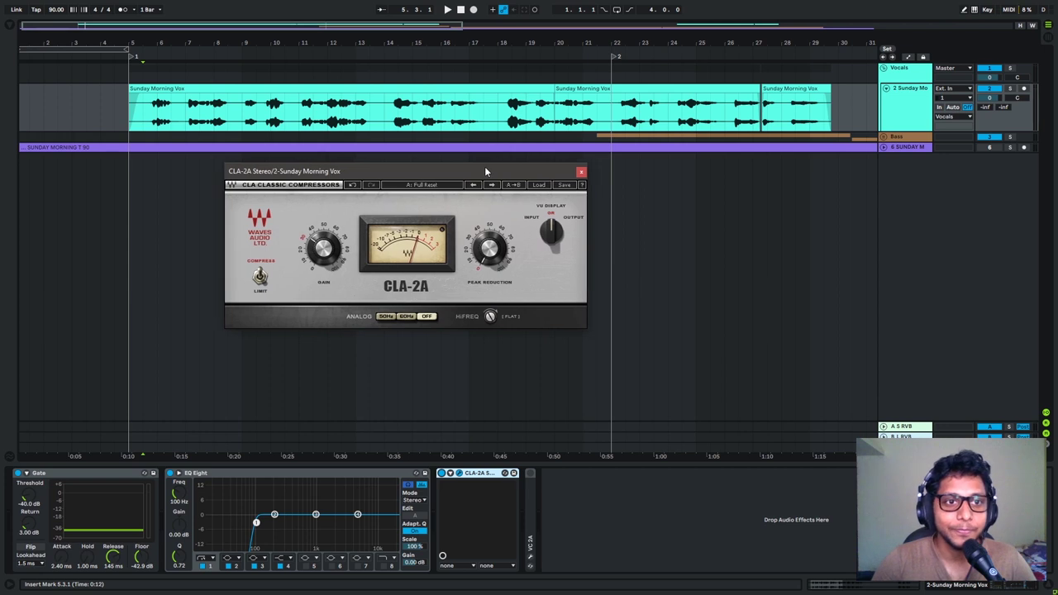
- Play the vocal from 5.3.1 and raise the CLA-2A's Peak Reduction and Gain to about 40 each
{"action": "left_click", "coordinate": [143, 109]}
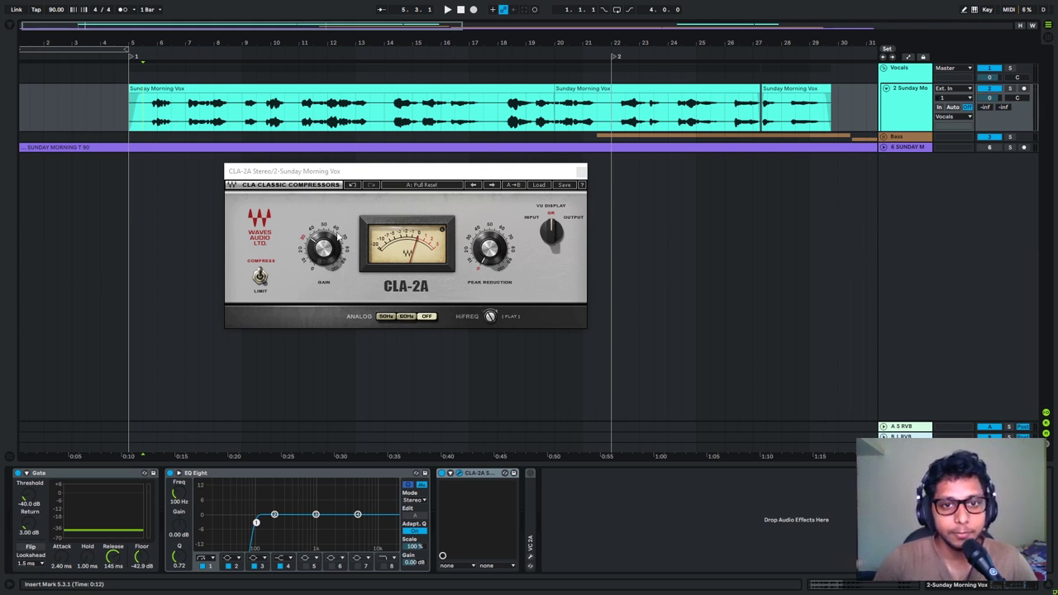
{"action": "left_click", "coordinate": [504, 200]}
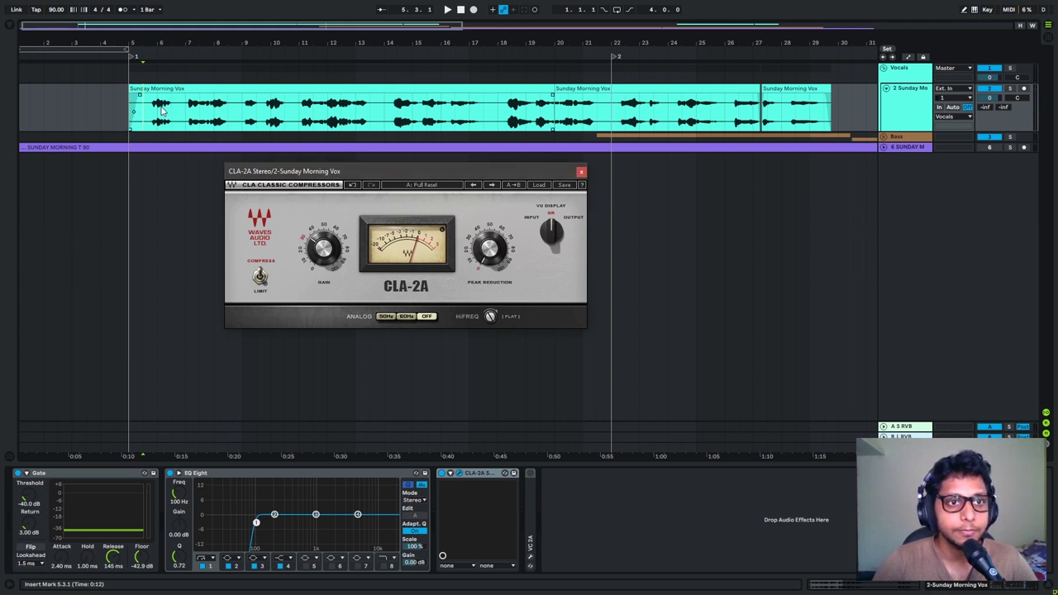
{"action": "key", "text": "space"}
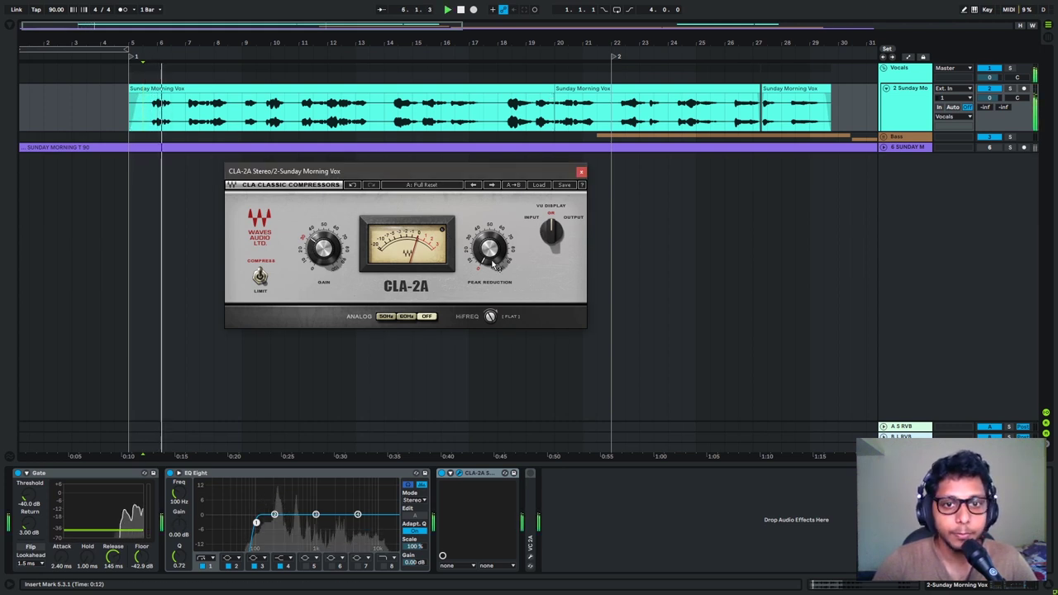
{"action": "left_click_drag", "start_coordinate": [494, 263], "coordinate": [494, 231]}
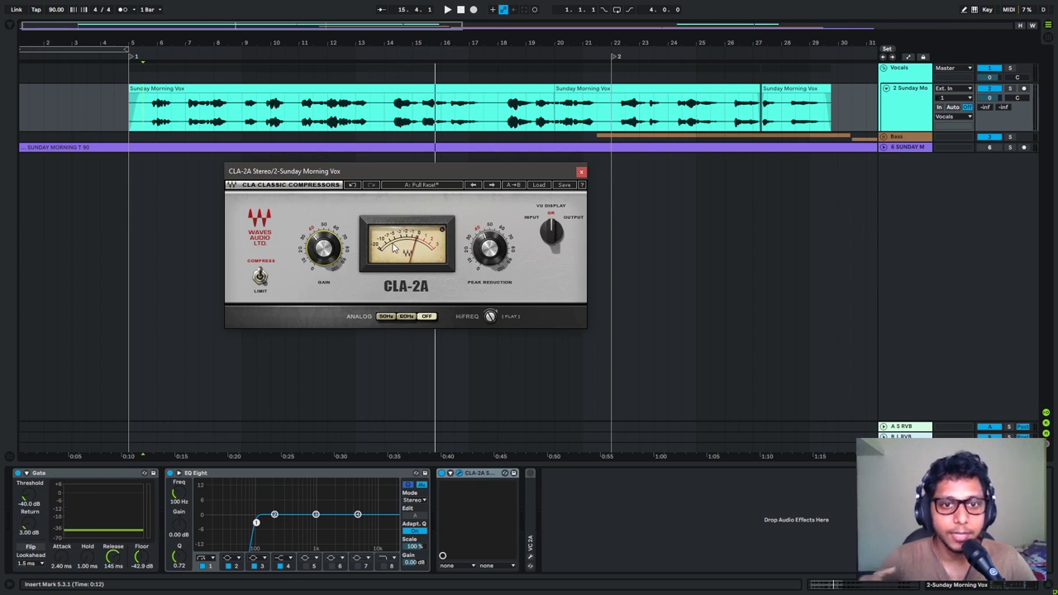
- Move the CLA-2A window further below the vocal clips and play the compressed vocal from 14.3.1
{"action": "left_click_drag", "start_coordinate": [410, 176], "coordinate": [465, 172]}
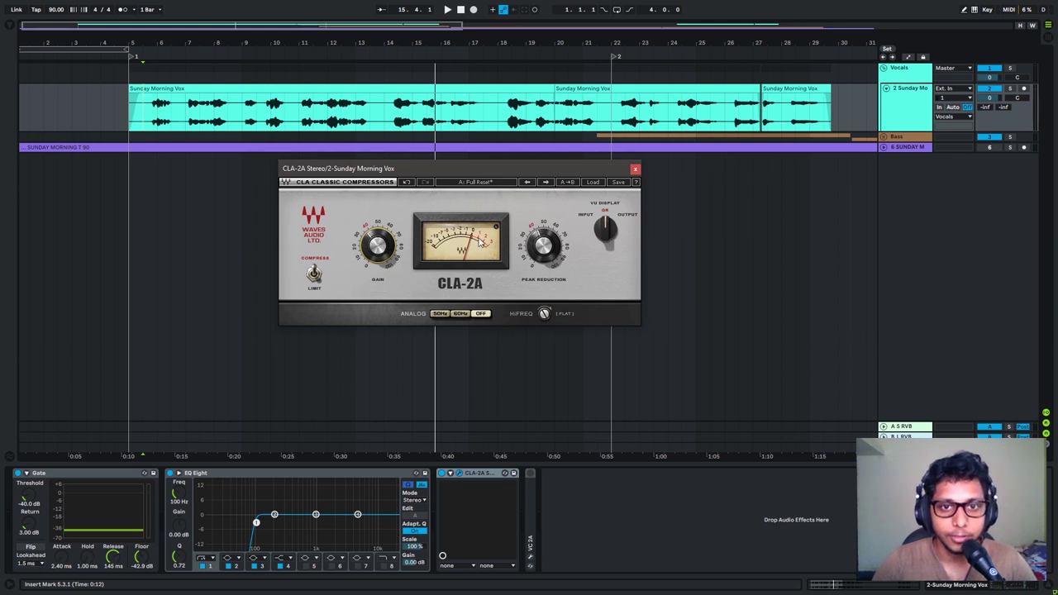
{"action": "left_click_drag", "start_coordinate": [521, 176], "coordinate": [509, 201]}
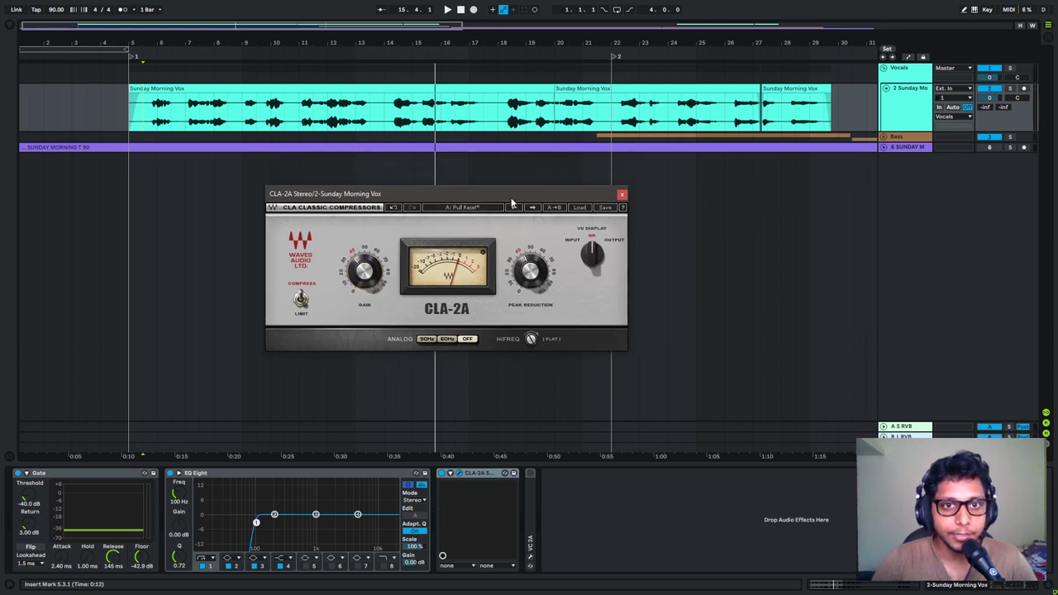
{"action": "key", "text": "space"}
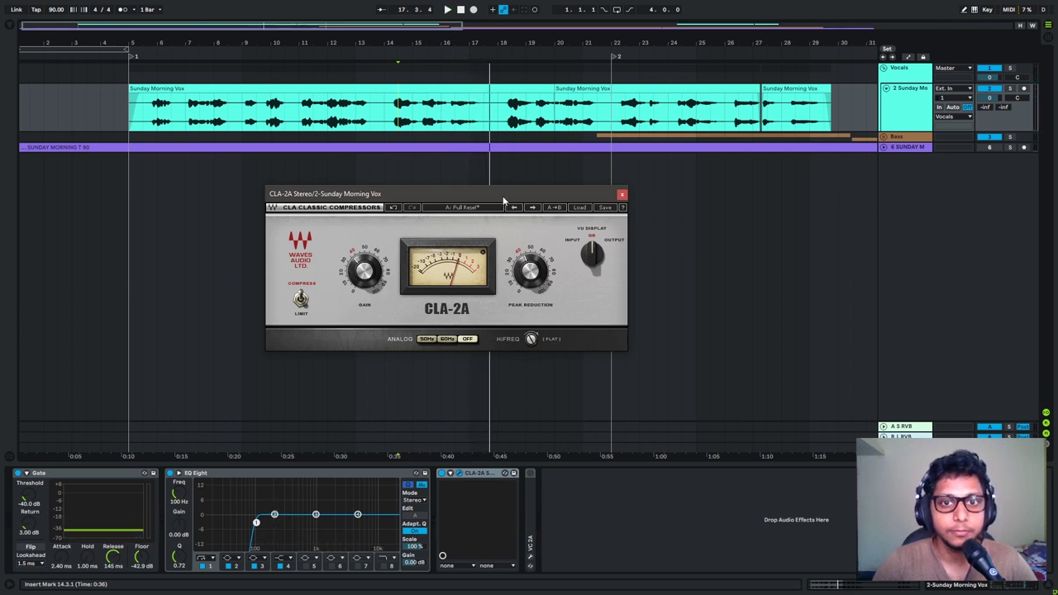
- Reposition the CLA-2A window and play the vocal from 11.1.1 while raising Peak Reduction and Gain for heavier compression
{"action": "left_click_drag", "start_coordinate": [502, 198], "coordinate": [461, 178]}
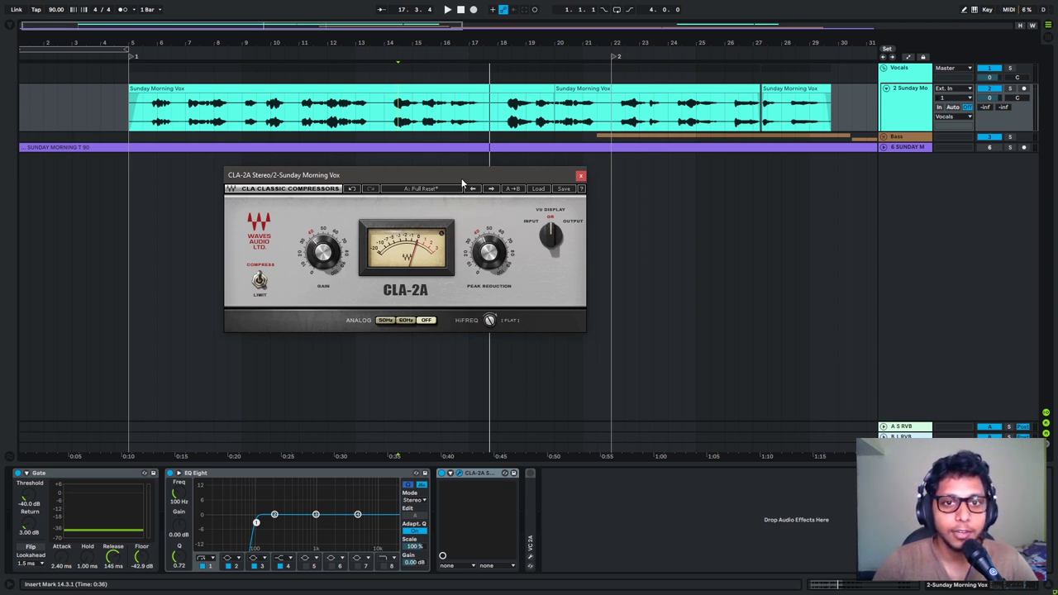
{"action": "mouse_move", "coordinate": [461, 178]}
{"action": "left_mouse_down"}
{"action": "mouse_move", "coordinate": [494, 175]}
{"action": "mouse_move", "coordinate": [476, 192]}
{"action": "left_mouse_up"}
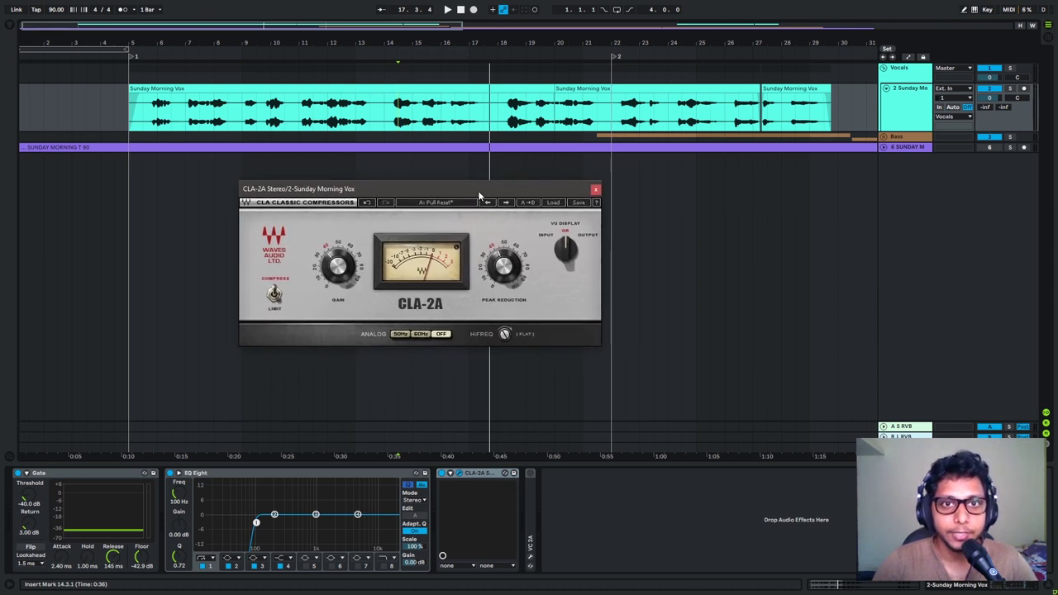
{"action": "left_click", "coordinate": [302, 113]}
{"action": "left_click_drag", "start_coordinate": [465, 188], "coordinate": [441, 187]}
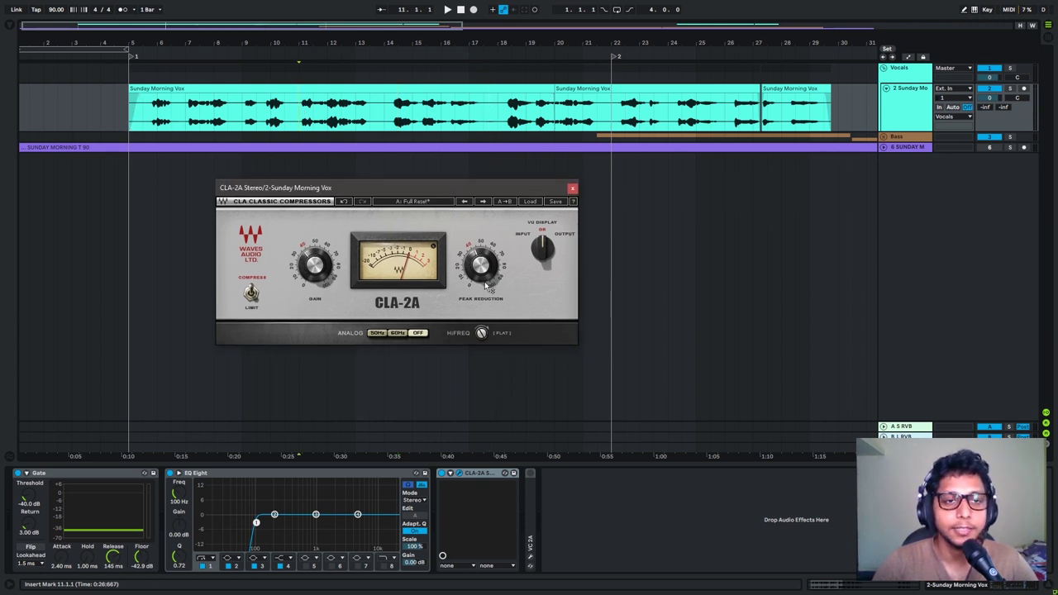
{"action": "key", "text": "space"}
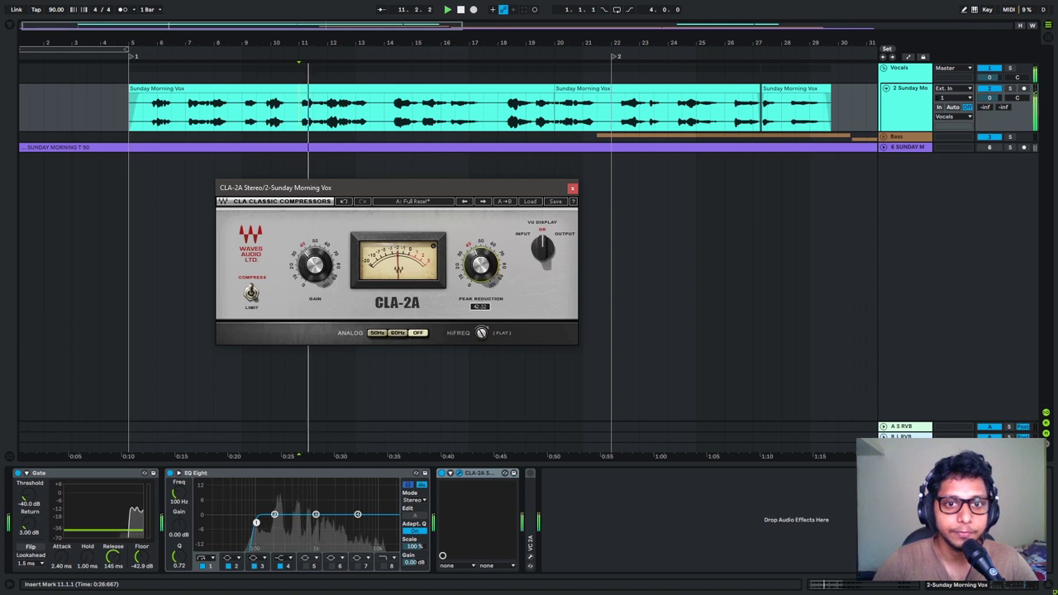
{"action": "left_click_drag", "start_coordinate": [485, 281], "coordinate": [485, 263]}
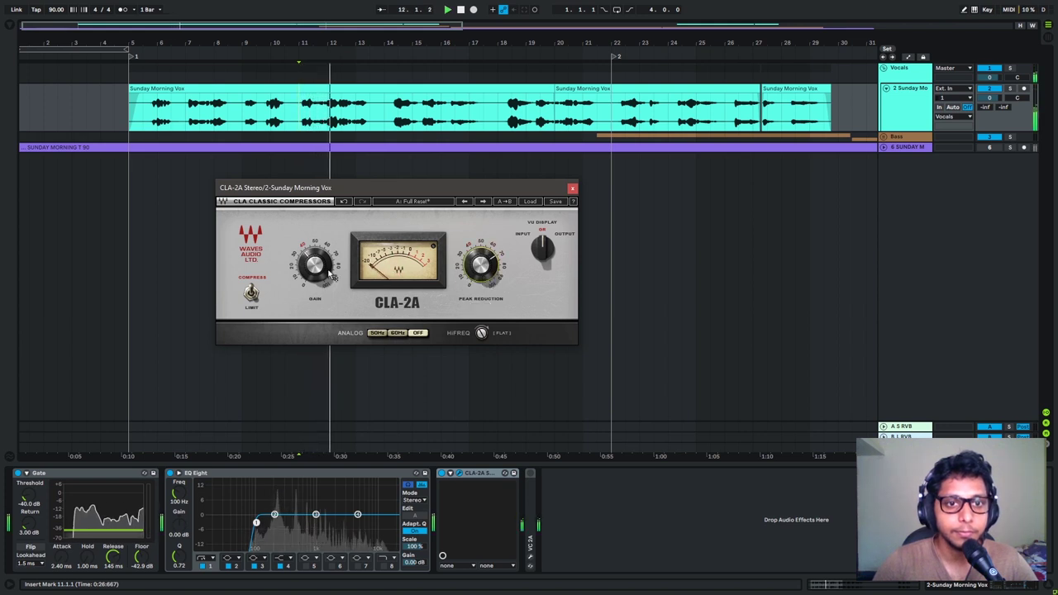
{"action": "left_click_drag", "start_coordinate": [314, 266], "coordinate": [314, 248]}
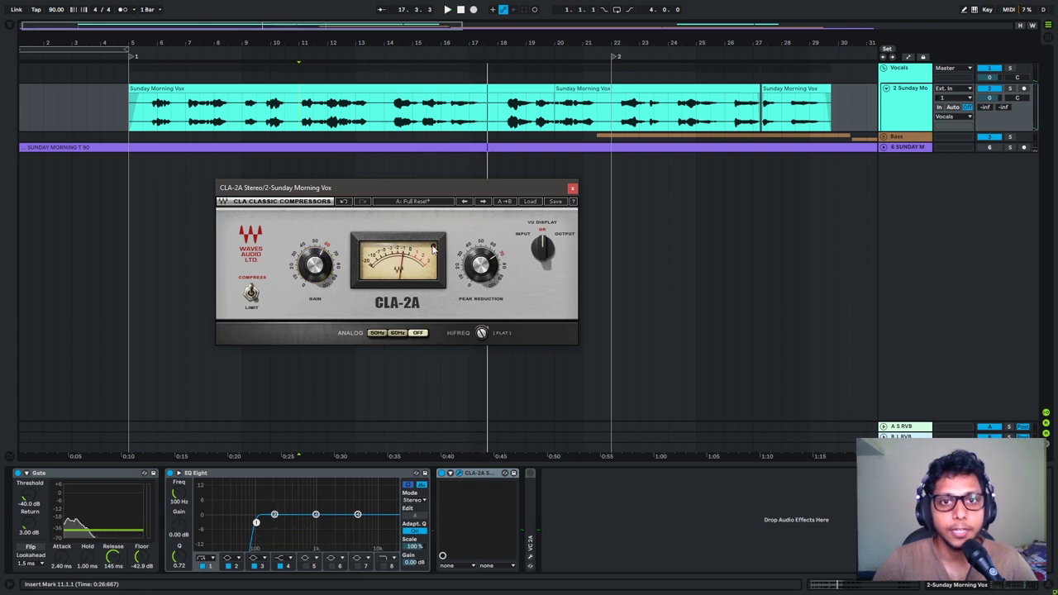
- Bring the vocal CLA-2A's Peak Reduction and Gain back down to about 40 each
{"action": "left_click_drag", "start_coordinate": [481, 265], "coordinate": [481, 261]}
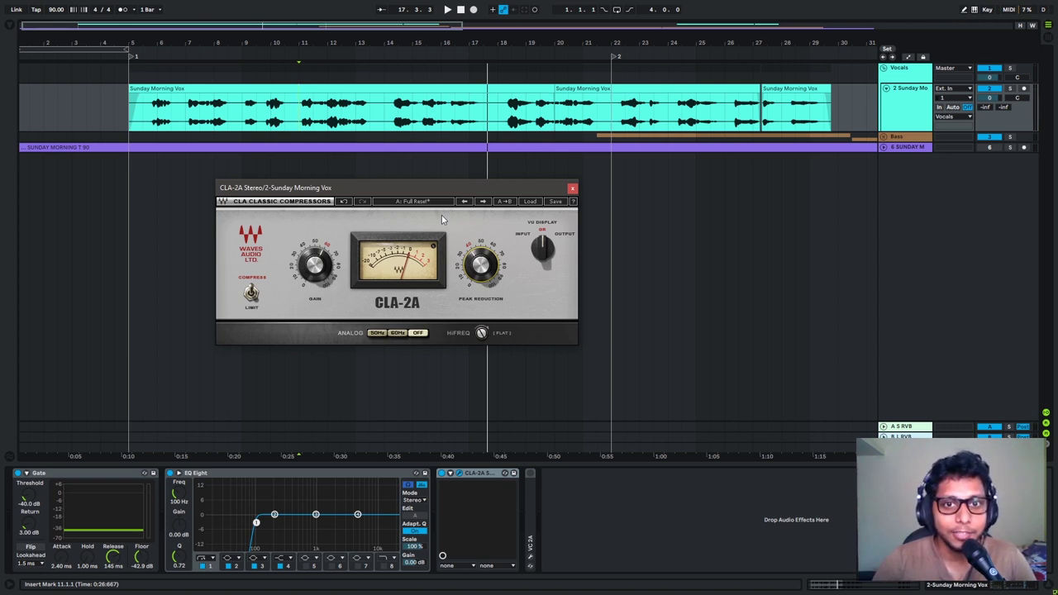
{"action": "left_click_drag", "start_coordinate": [449, 193], "coordinate": [509, 174]}
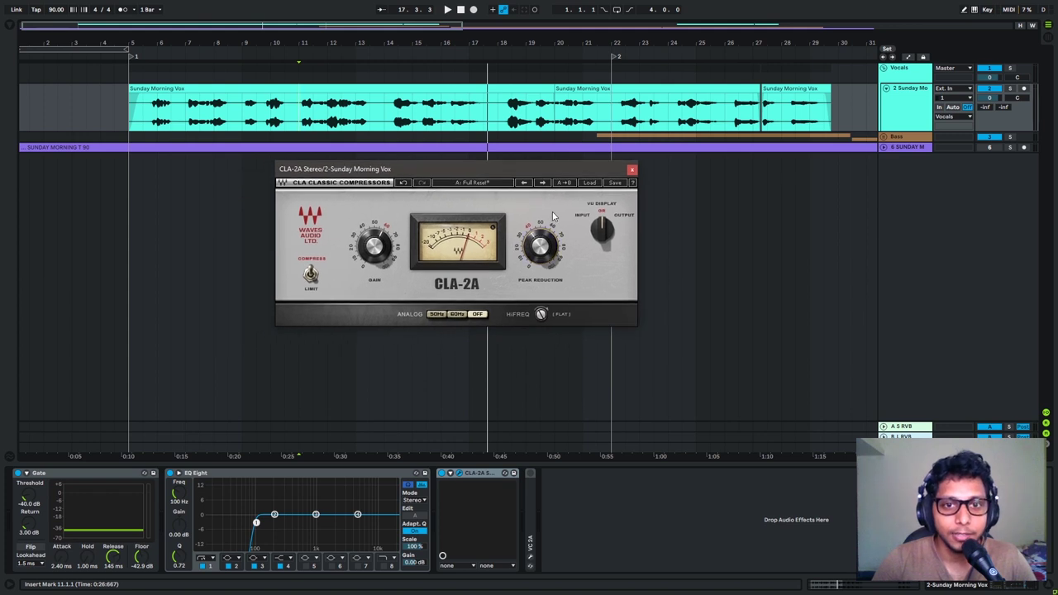
{"action": "left_click", "coordinate": [373, 247]}
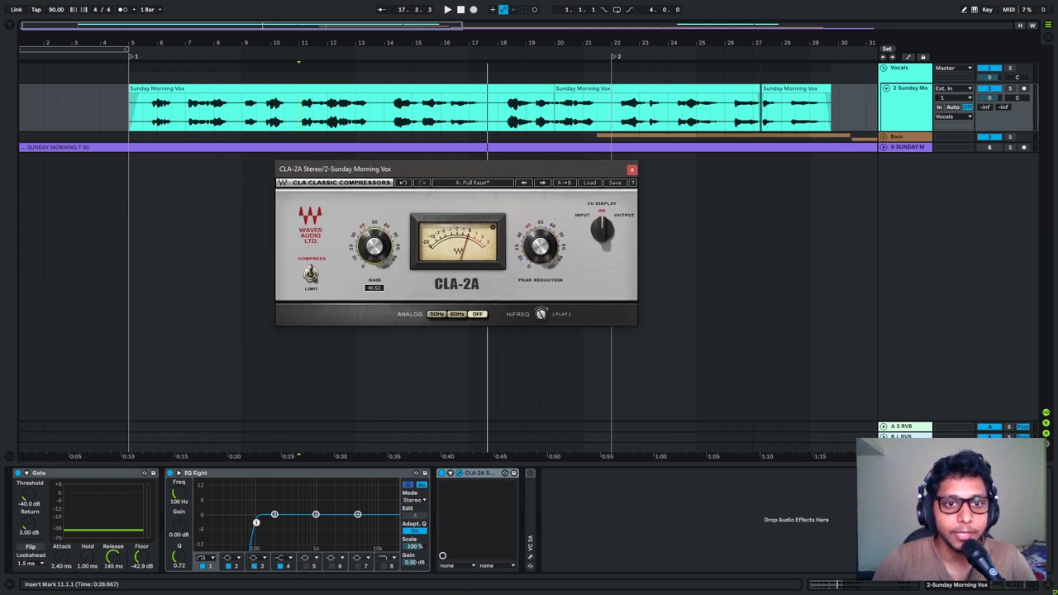
{"action": "left_click_drag", "start_coordinate": [372, 247], "coordinate": [373, 257]}
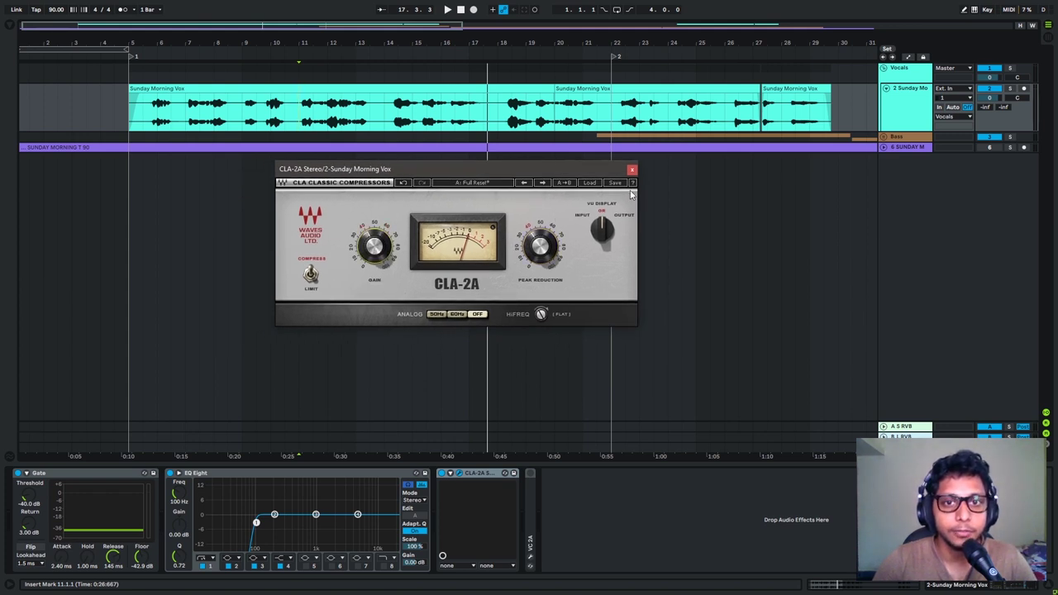
- Play the vocal again and fine-tune the CLA-2A's Gain to about 39 and Peak Reduction to about 43
{"action": "left_click_drag", "start_coordinate": [506, 168], "coordinate": [502, 188]}
{"action": "key", "text": "space"}
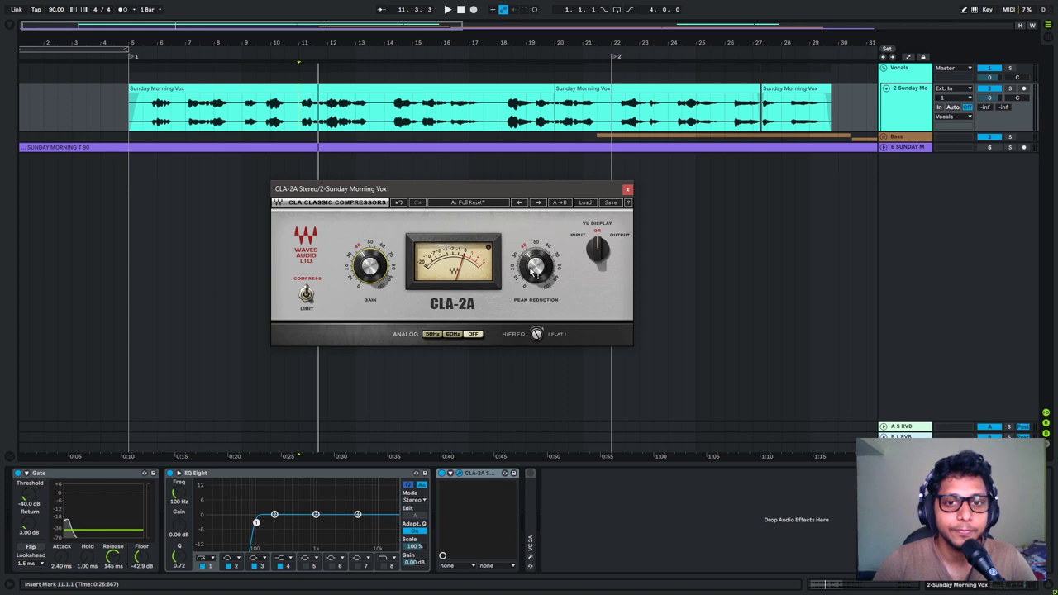
{"action": "left_click_drag", "start_coordinate": [536, 266], "coordinate": [536, 264]}
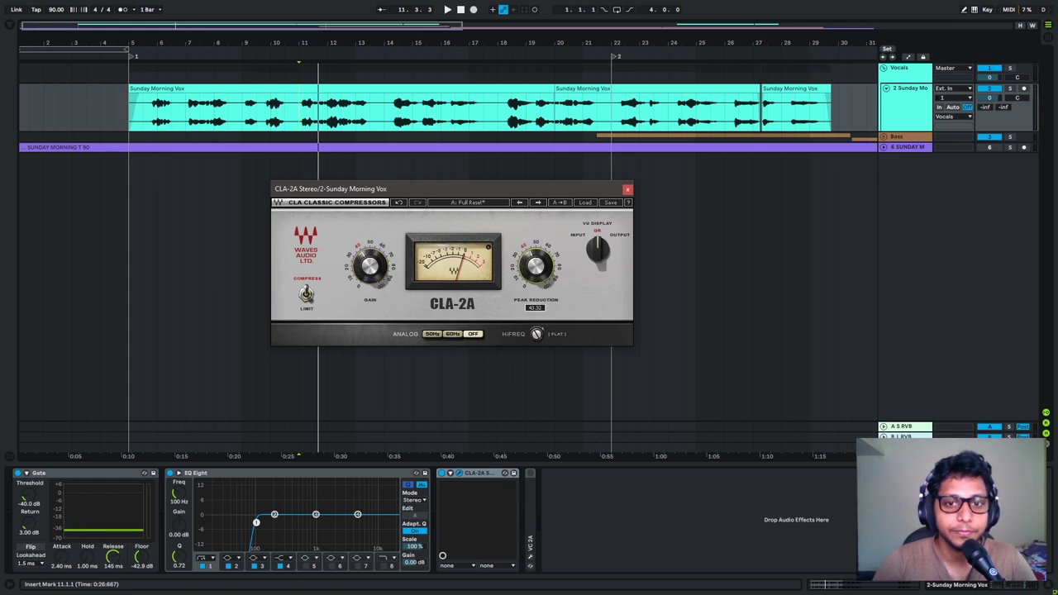
{"action": "left_click_drag", "start_coordinate": [369, 264], "coordinate": [369, 263]}
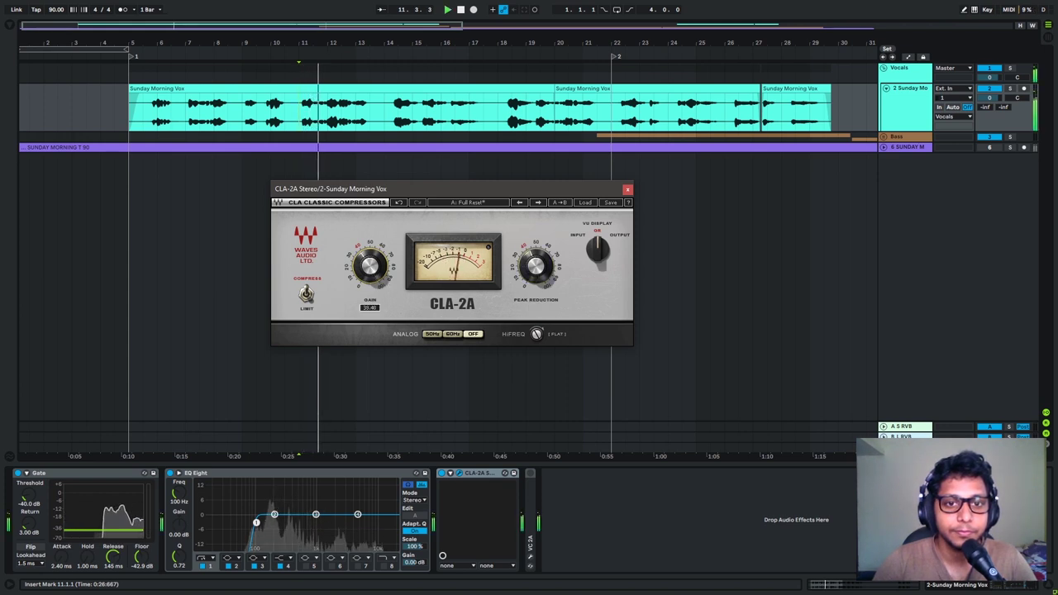
{"action": "mouse_move", "coordinate": [536, 266]}
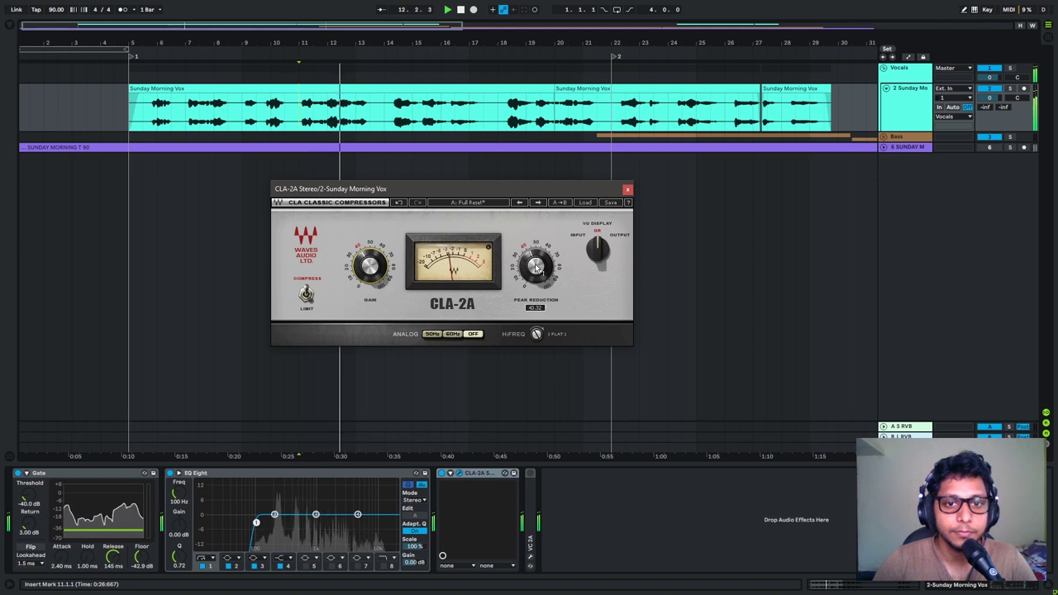
{"action": "left_click_drag", "start_coordinate": [535, 266], "coordinate": [535, 269]}
{"action": "key", "text": "space"}
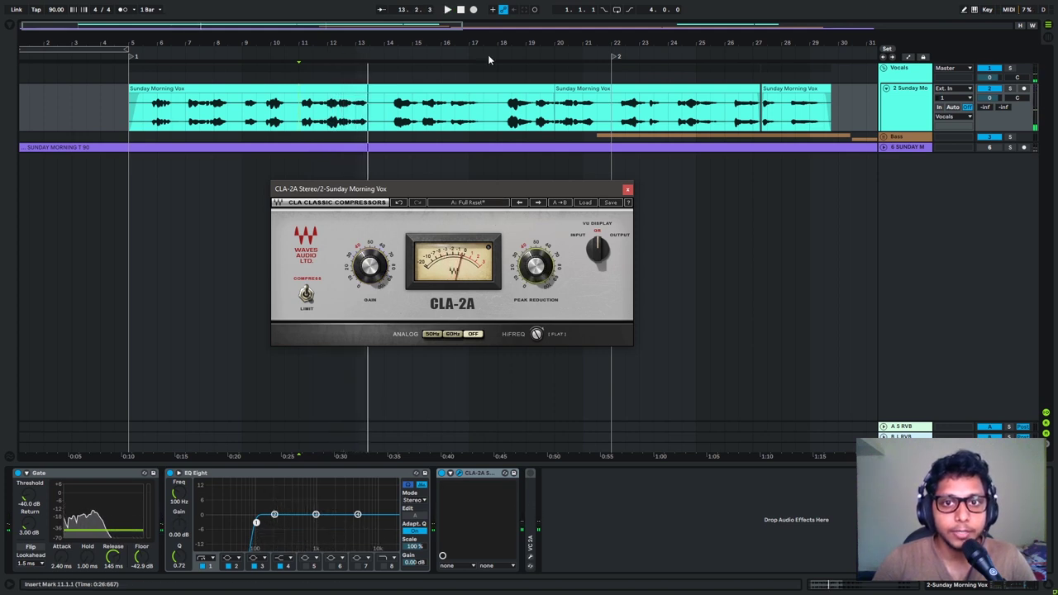
- Unfold the Bass group, close the vocal's CLA-2A window, and bring the bass clips into view
{"action": "scroll", "coordinate": [504, 99], "scroll_direction": "right", "scroll_amount": 5}
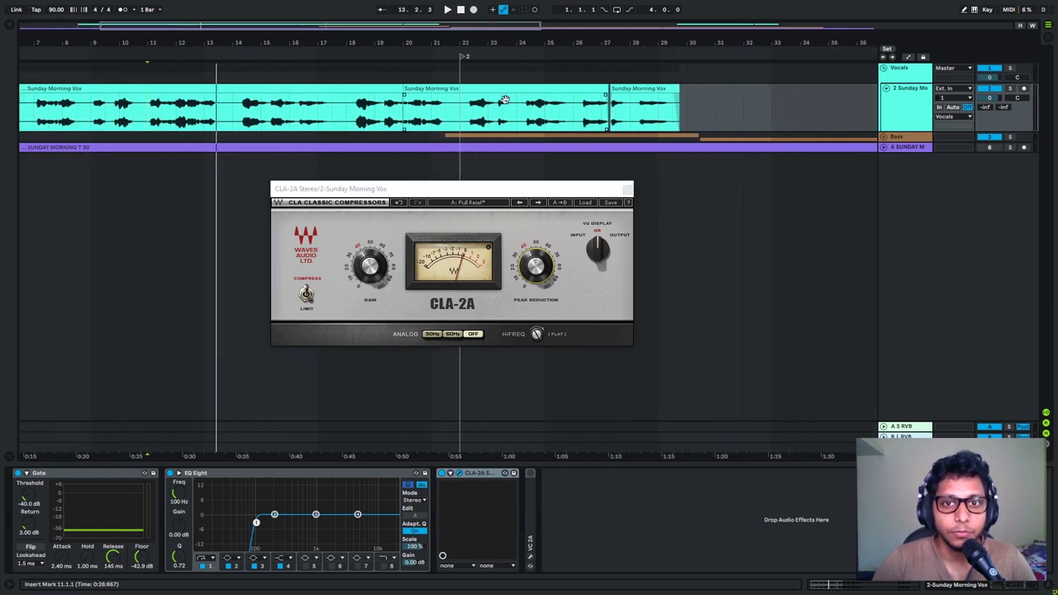
{"action": "left_click", "coordinate": [885, 139]}
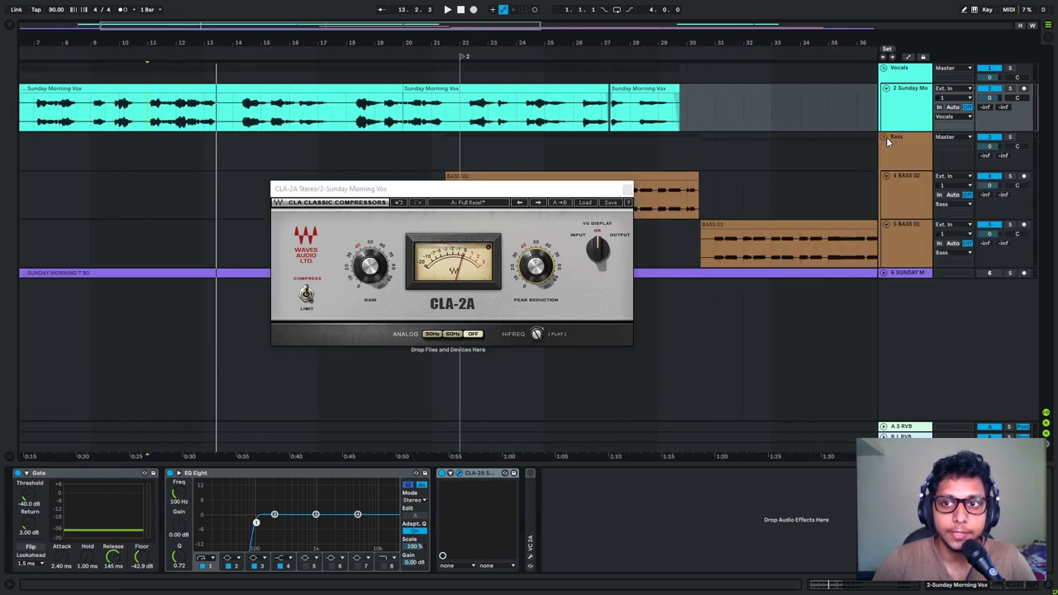
{"action": "left_click", "coordinate": [628, 190]}
{"action": "scroll", "coordinate": [769, 199], "scroll_direction": "right", "scroll_amount": 5}
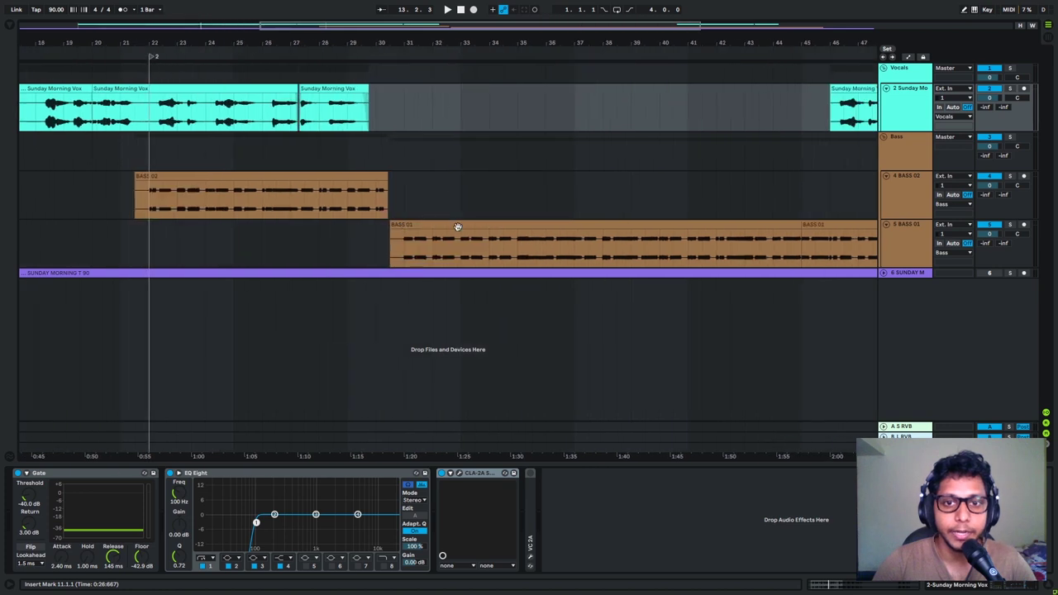
{"action": "key", "text": "minus"}
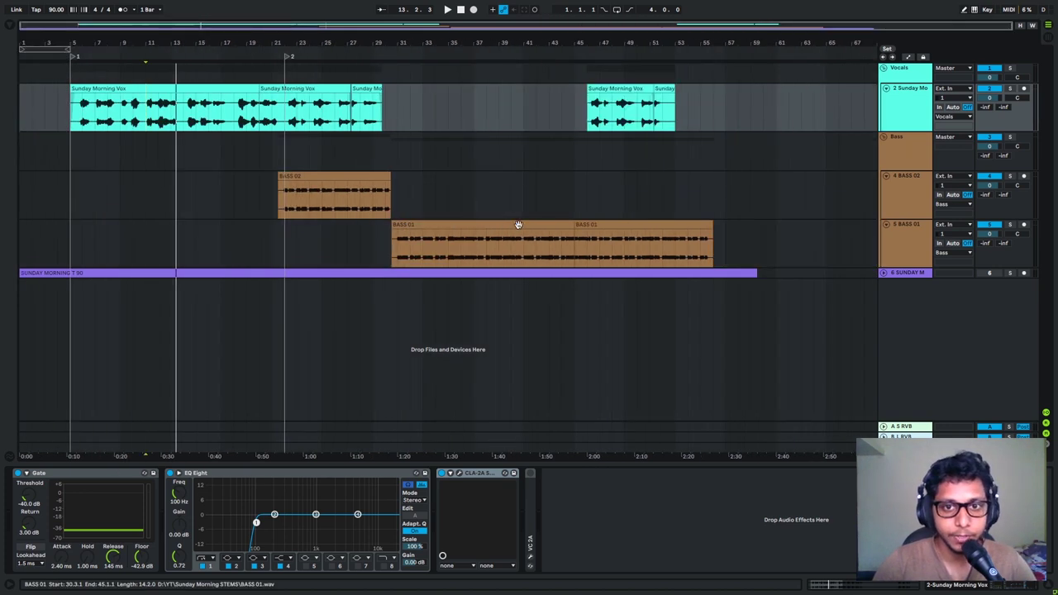
{"action": "key", "text": "plus"}
{"action": "scroll", "coordinate": [581, 183], "scroll_direction": "left", "scroll_amount": 3}
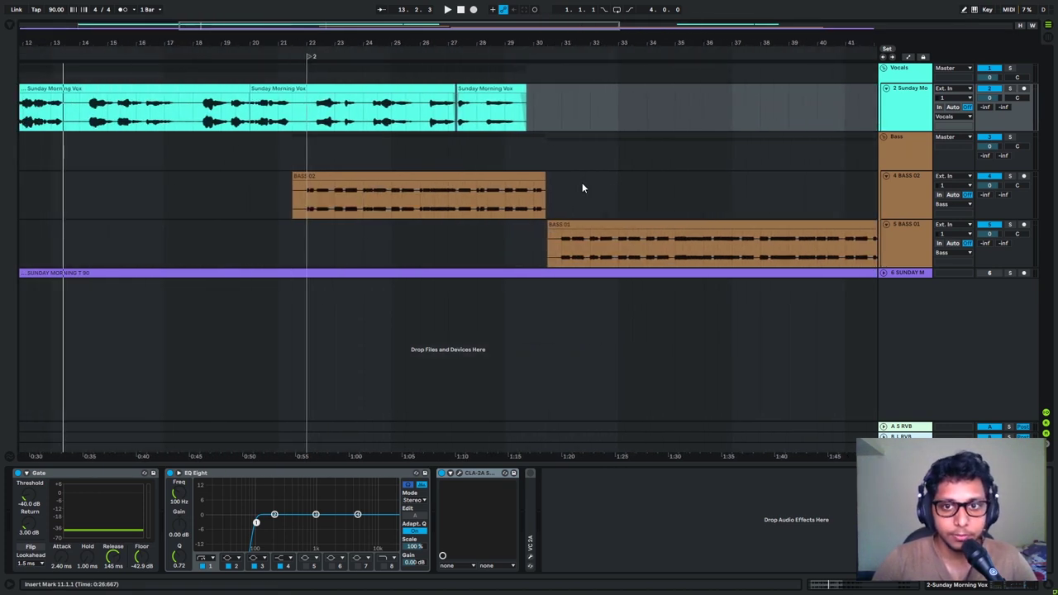
- Enlarge the BASS 02 track and examine the dynamics of its waveform
{"action": "left_click", "coordinate": [915, 191]}
{"action": "left_click_drag", "start_coordinate": [904, 218], "coordinate": [905, 329]}
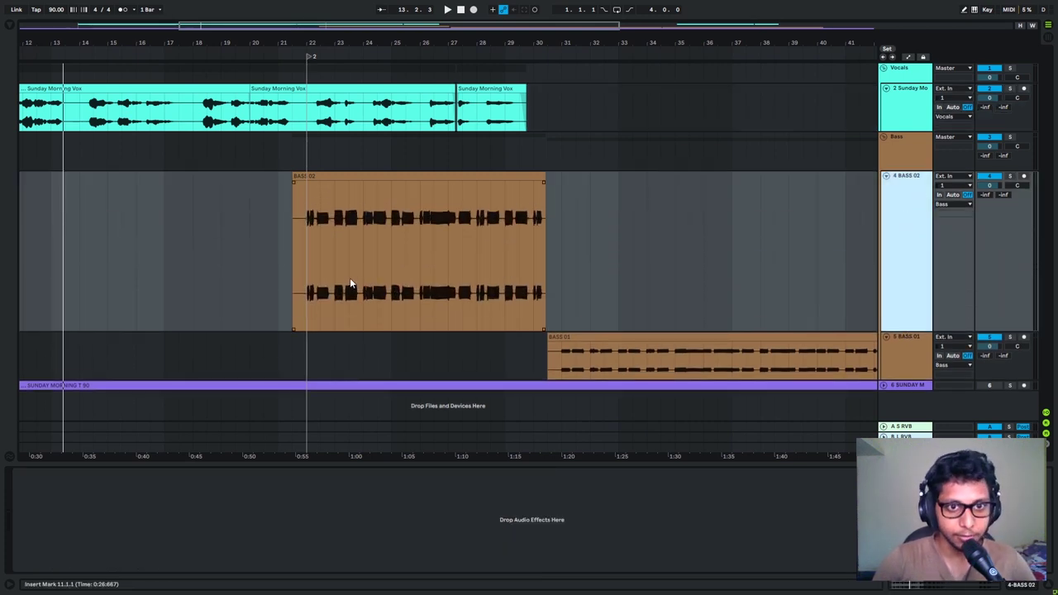
{"action": "scroll", "coordinate": [350, 281], "scroll_direction": "up", "scroll_amount": 5}
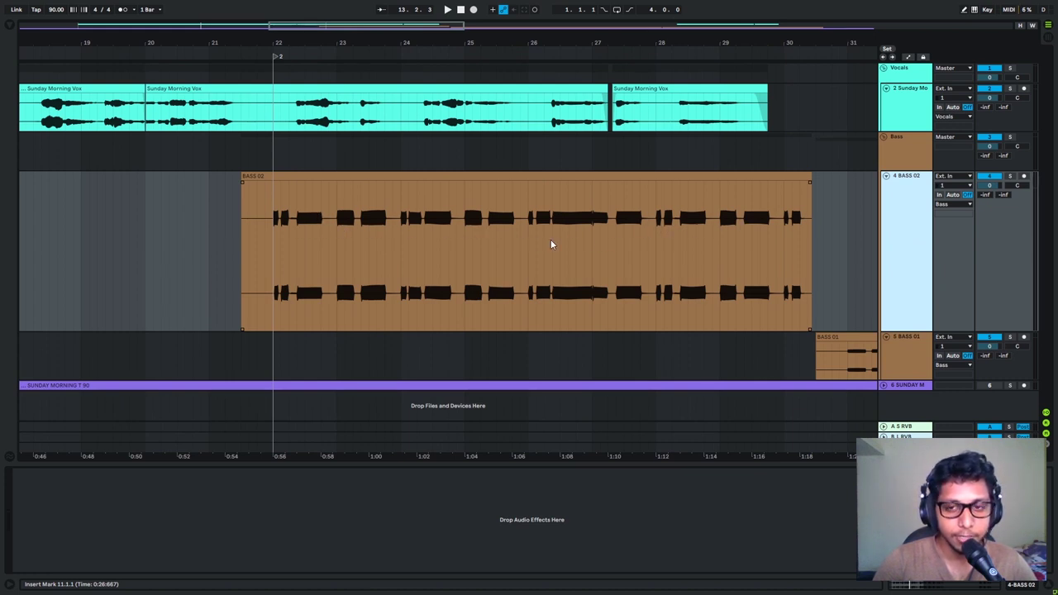
{"action": "scroll", "coordinate": [773, 274], "scroll_direction": "right", "scroll_amount": 5}
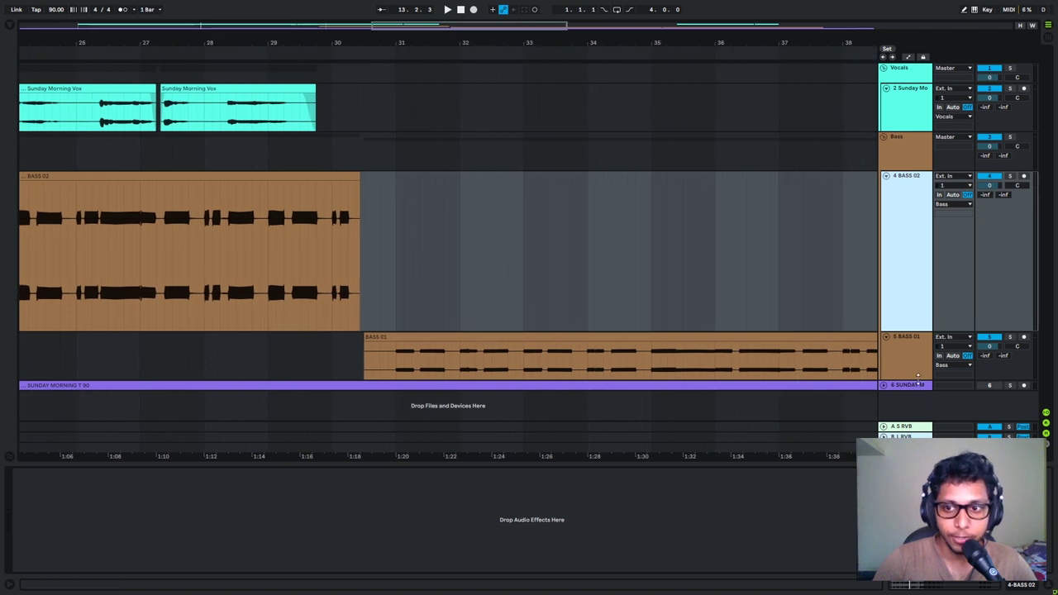
- Enlarge the BASS 01 track to examine its waveform, and shrink both bass tracks again
{"action": "left_click_drag", "start_coordinate": [918, 375], "coordinate": [793, 406]}
{"action": "scroll", "coordinate": [671, 158], "scroll_direction": "down", "scroll_amount": 3}
{"action": "scroll", "coordinate": [670, 158], "scroll_direction": "right", "scroll_amount": 2}
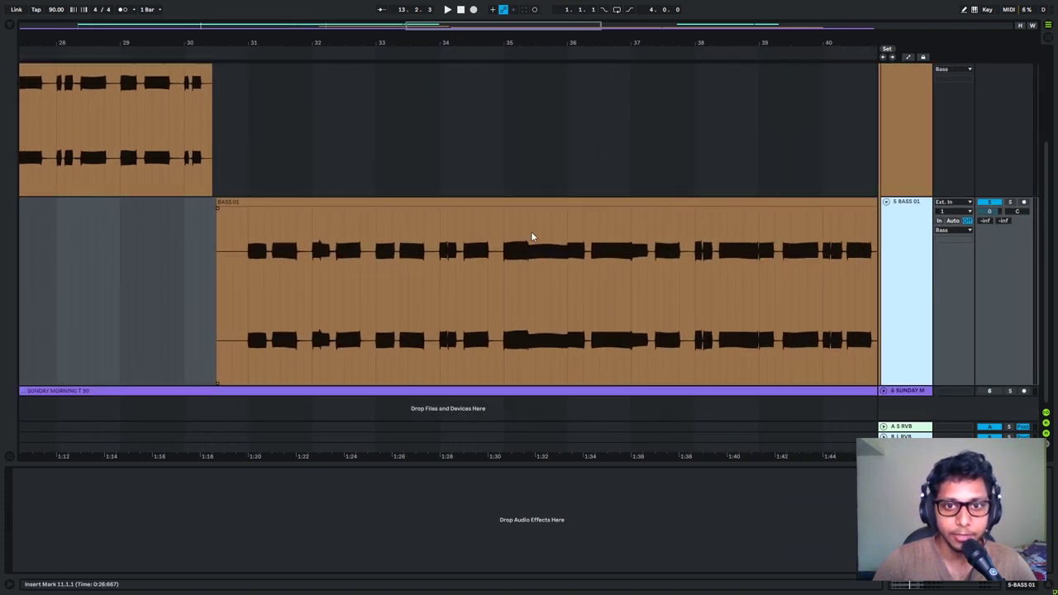
{"action": "scroll", "coordinate": [717, 244], "scroll_direction": "down", "scroll_amount": 5}
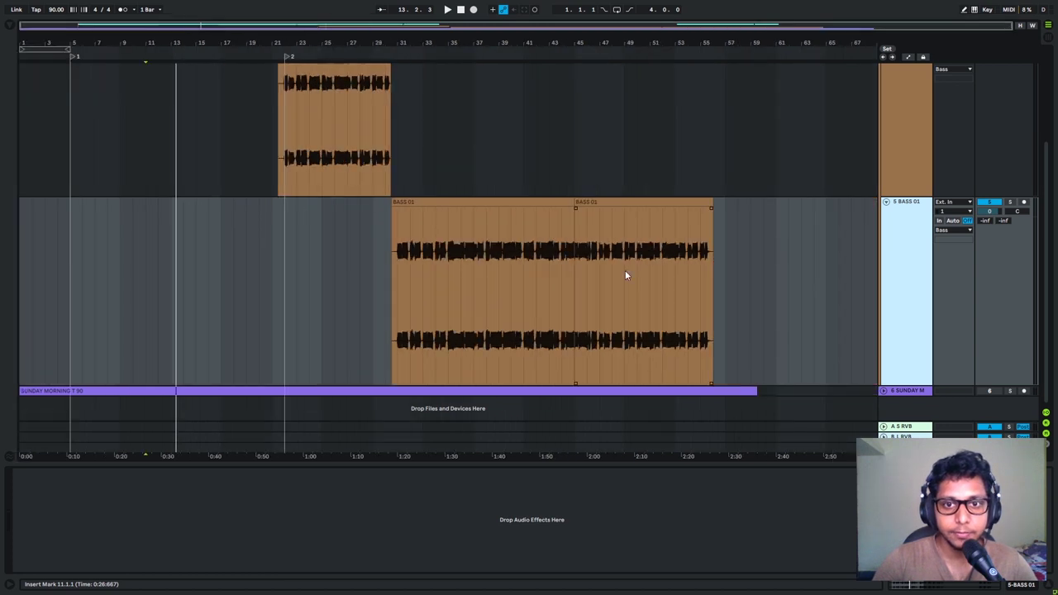
{"action": "left_click_drag", "start_coordinate": [916, 385], "coordinate": [903, 275]}
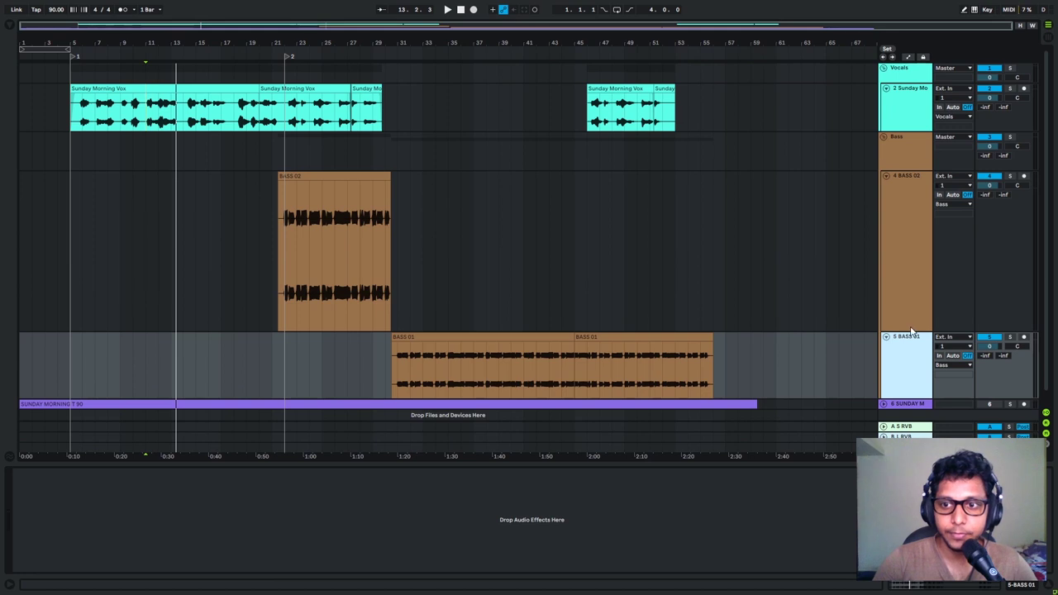
{"action": "left_click_drag", "start_coordinate": [909, 328], "coordinate": [900, 224]}
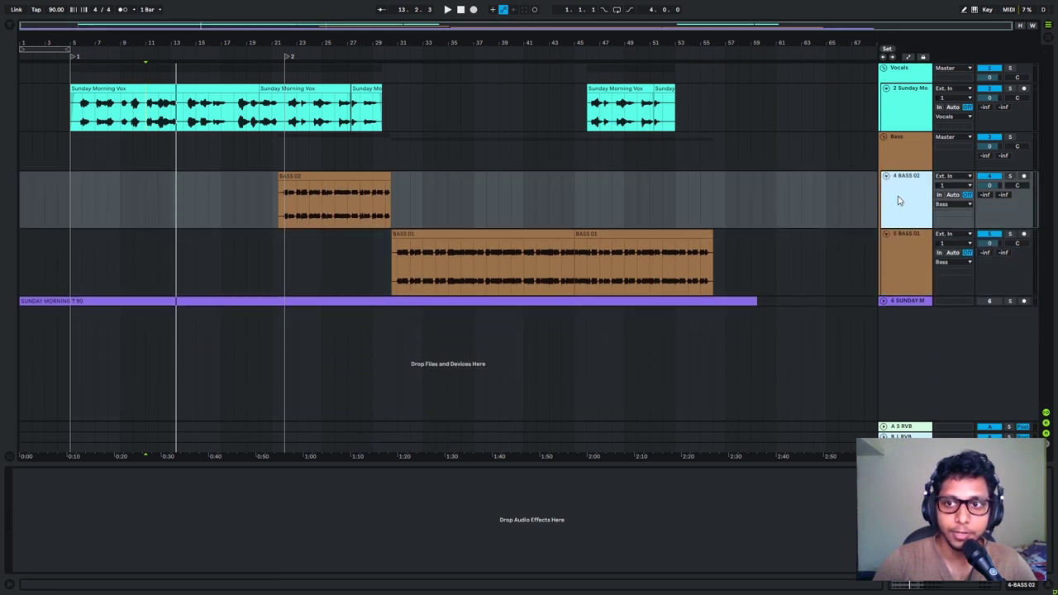
- Open the CLA-2A on the Bass group, load its Full Reset preset, and move its window clear of the BASS 02 clip
{"action": "left_click", "coordinate": [909, 153]}
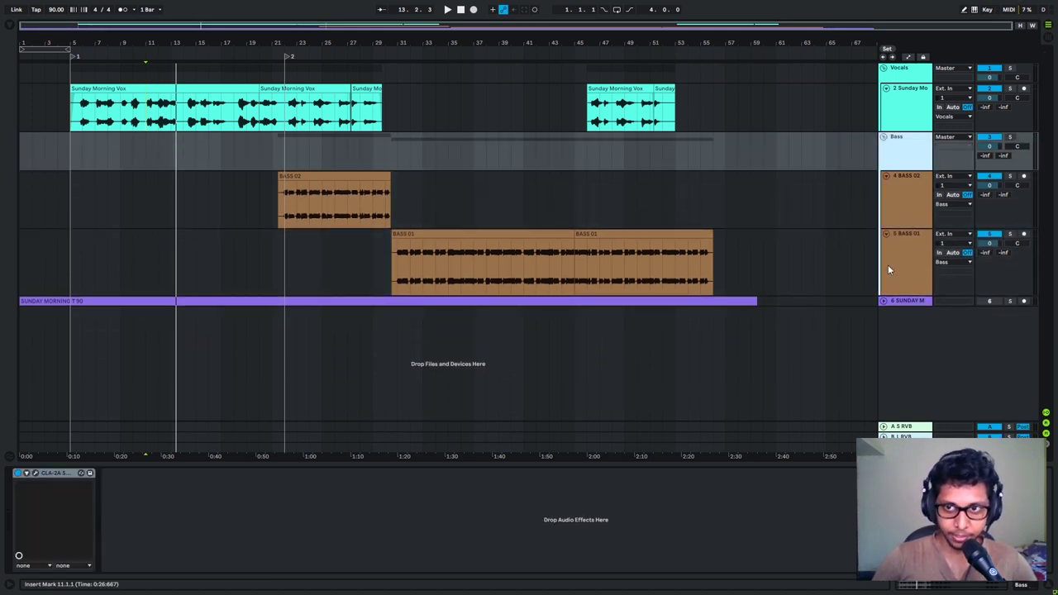
{"action": "left_click", "coordinate": [35, 473]}
{"action": "left_click_drag", "start_coordinate": [613, 234], "coordinate": [626, 145]}
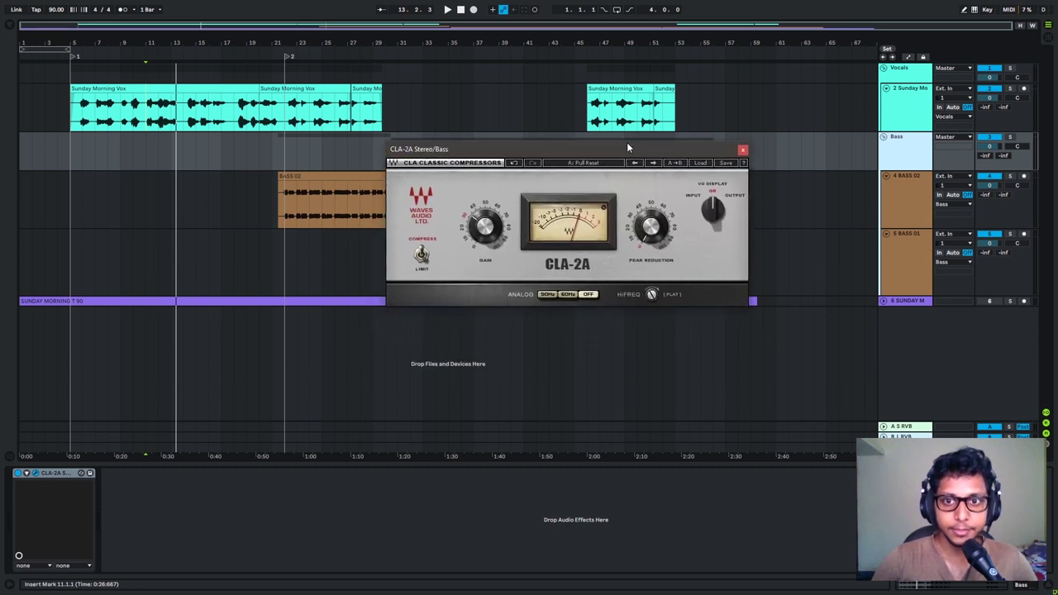
{"action": "left_click", "coordinate": [700, 163]}
{"action": "left_click", "coordinate": [738, 224]}
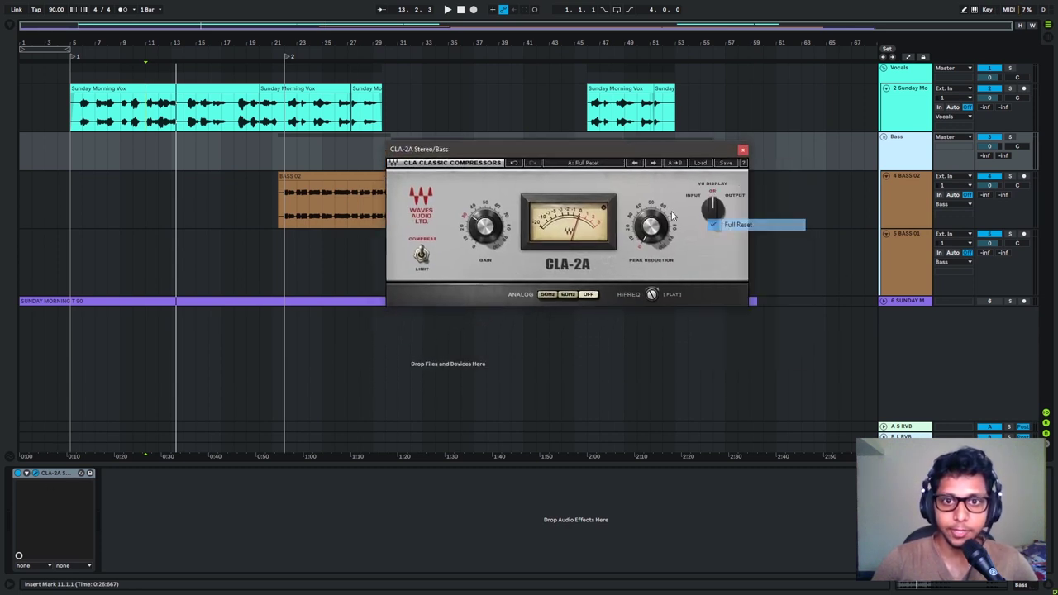
{"action": "left_click_drag", "start_coordinate": [583, 147], "coordinate": [645, 119]}
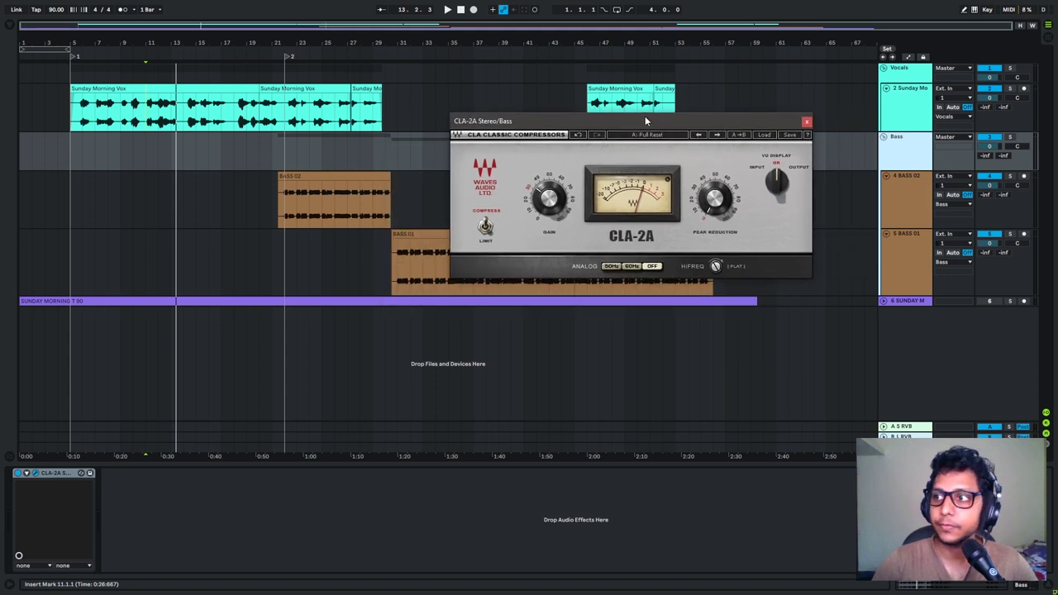
- Play the bass from the start of the BASS 02 clip with the Bass group soloed and its CLA-2A showing
{"action": "left_click", "coordinate": [280, 201]}
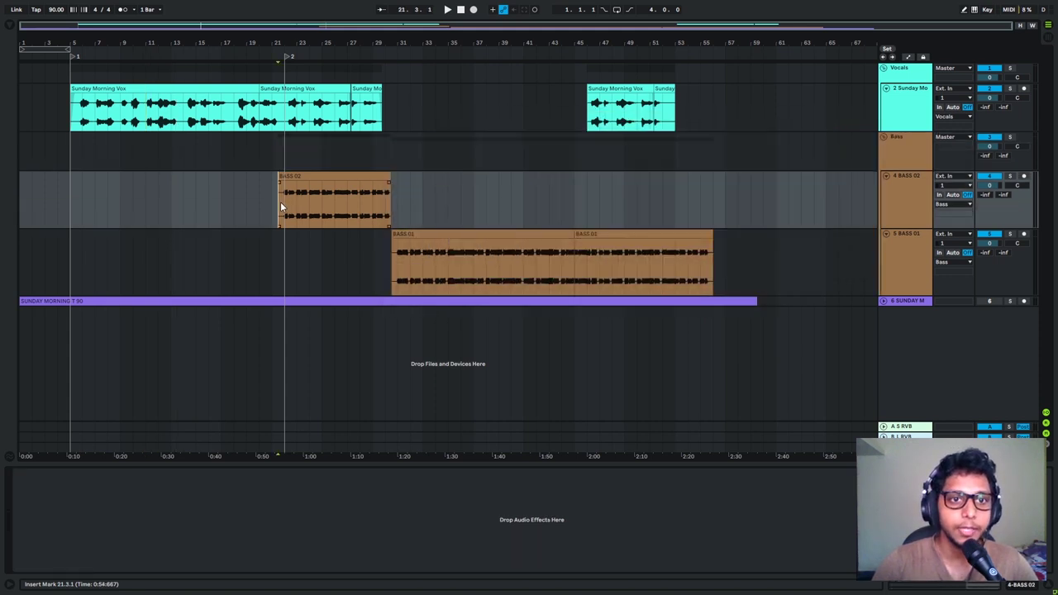
{"action": "key", "text": "space"}
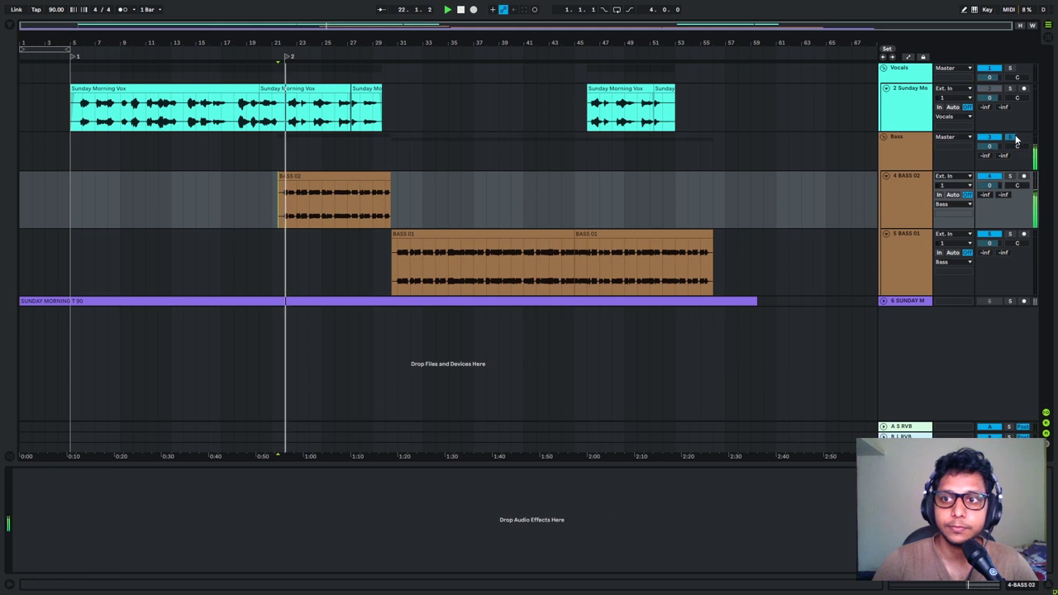
{"action": "left_click", "coordinate": [918, 160]}
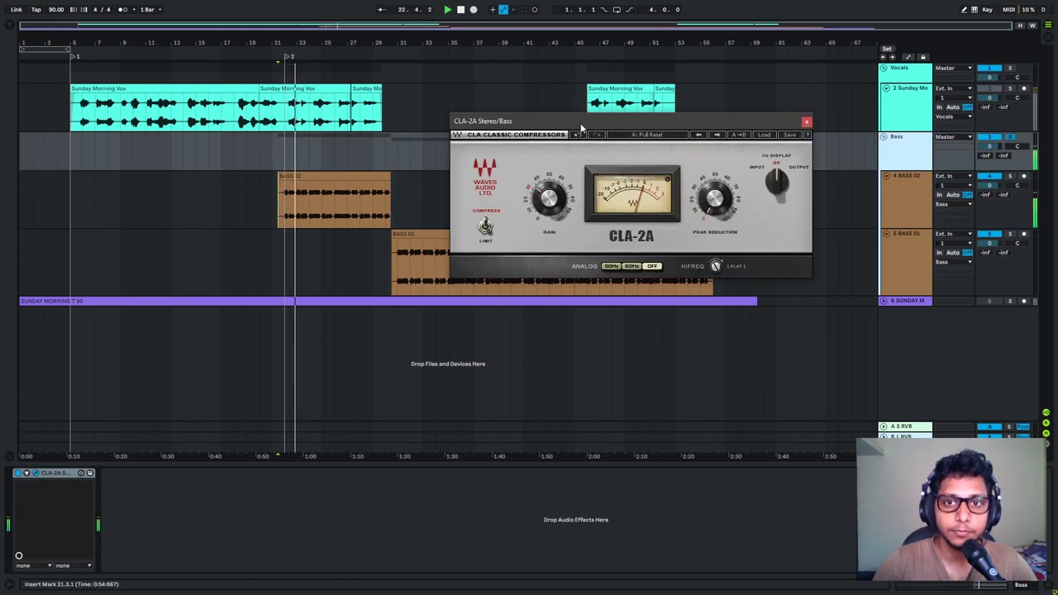
- Dial in the bass CLA-2A with peak reduction about 50 and gain about 40, comparing its Limit and Compress modes during playback
{"action": "left_click_drag", "start_coordinate": [574, 122], "coordinate": [500, 213]}
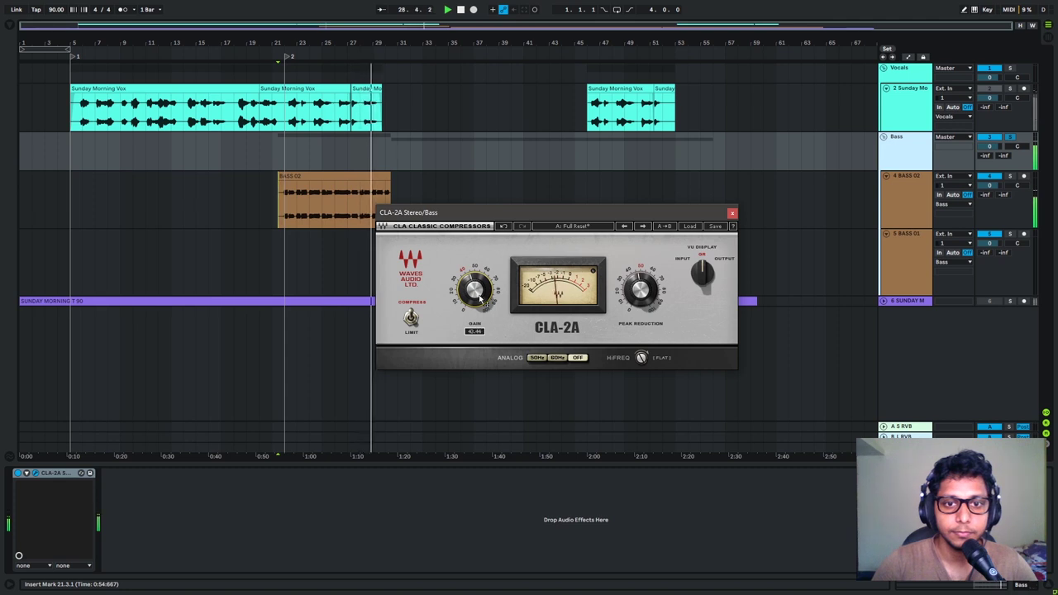
{"action": "left_click", "coordinate": [410, 318]}
{"action": "left_click", "coordinate": [411, 318]}
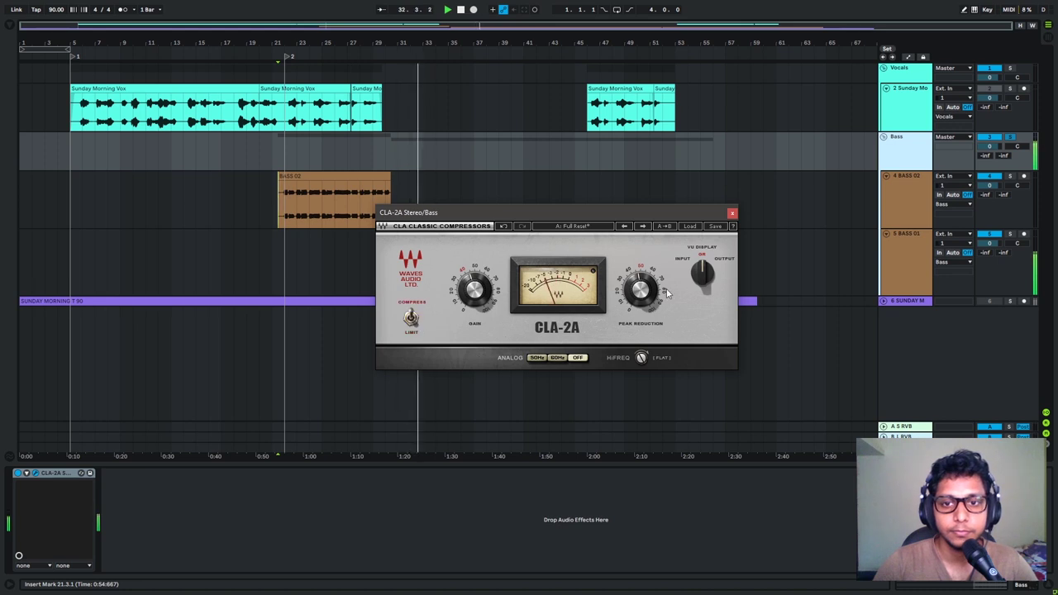
{"action": "mouse_move", "coordinate": [640, 289]}
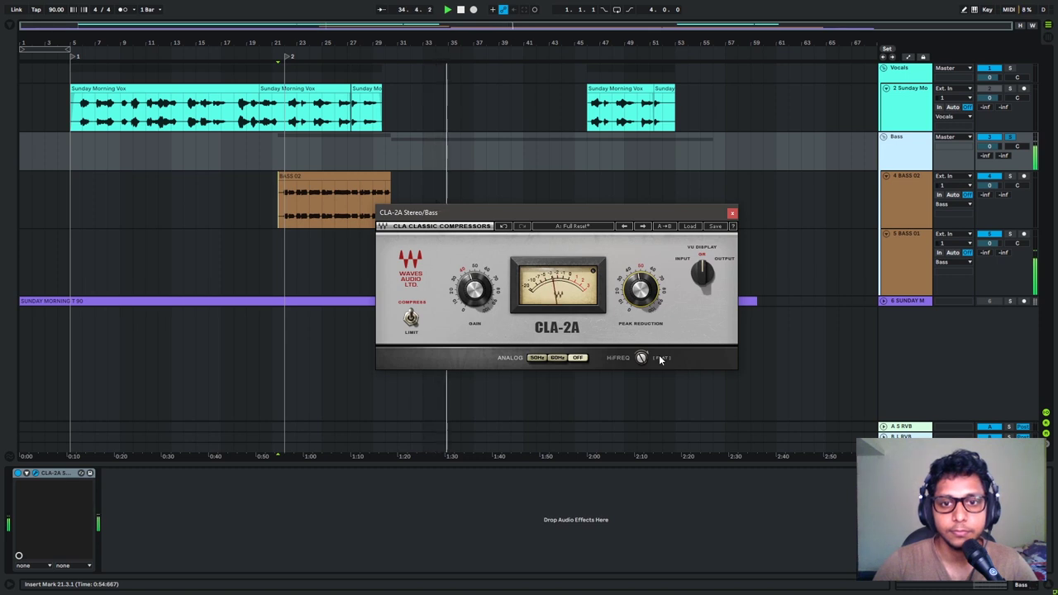
{"action": "mouse_move", "coordinate": [473, 289]}
{"action": "left_click_drag", "start_coordinate": [473, 290], "coordinate": [473, 283]}
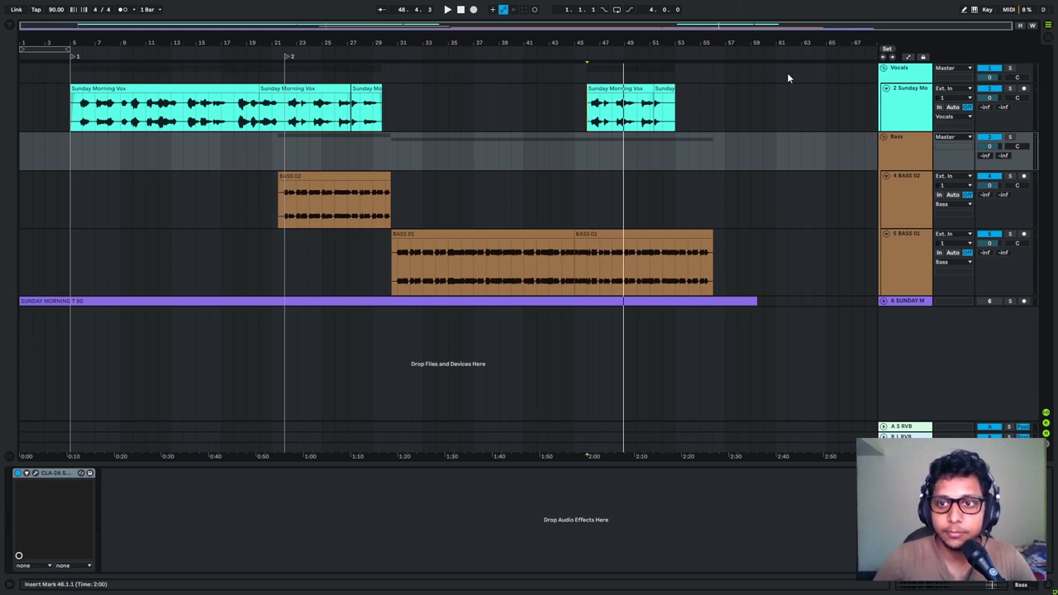
- Reopen the Bass group's CLA-2A, place its window over the arrangement to review the settings, and close it
{"action": "left_click", "coordinate": [909, 142]}
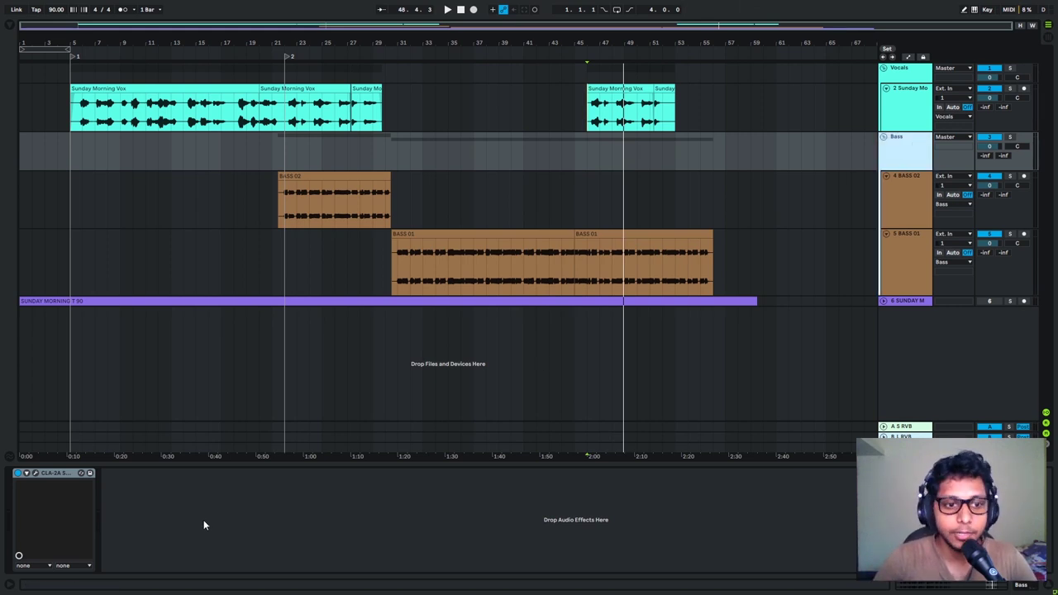
{"action": "left_click", "coordinate": [35, 472]}
{"action": "left_click_drag", "start_coordinate": [410, 161], "coordinate": [542, 173]}
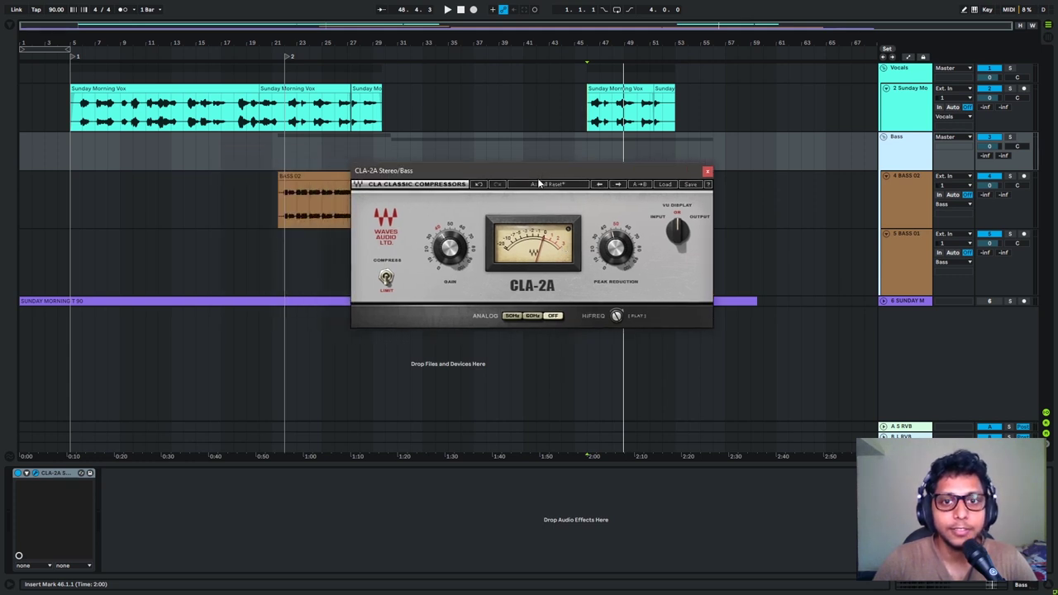
{"action": "left_click_drag", "start_coordinate": [524, 171], "coordinate": [507, 174]}
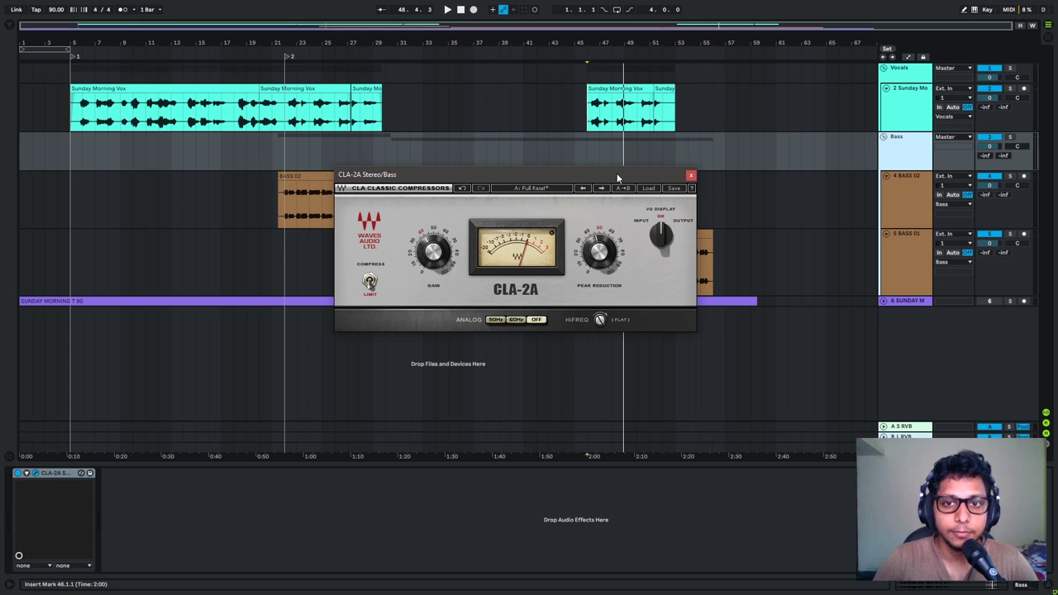
{"action": "left_click_drag", "start_coordinate": [615, 176], "coordinate": [608, 187]}
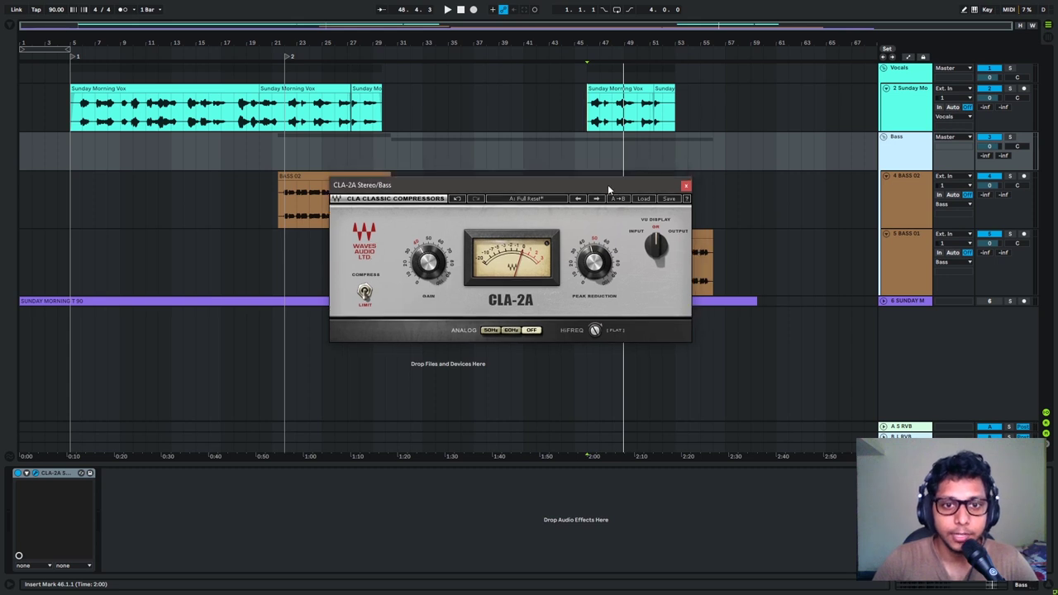
{"action": "left_click", "coordinate": [685, 185]}
- Fold the Bass and Vocals groups to compact the arrangement
{"action": "left_click", "coordinate": [883, 137]}
{"action": "left_click", "coordinate": [885, 68]}
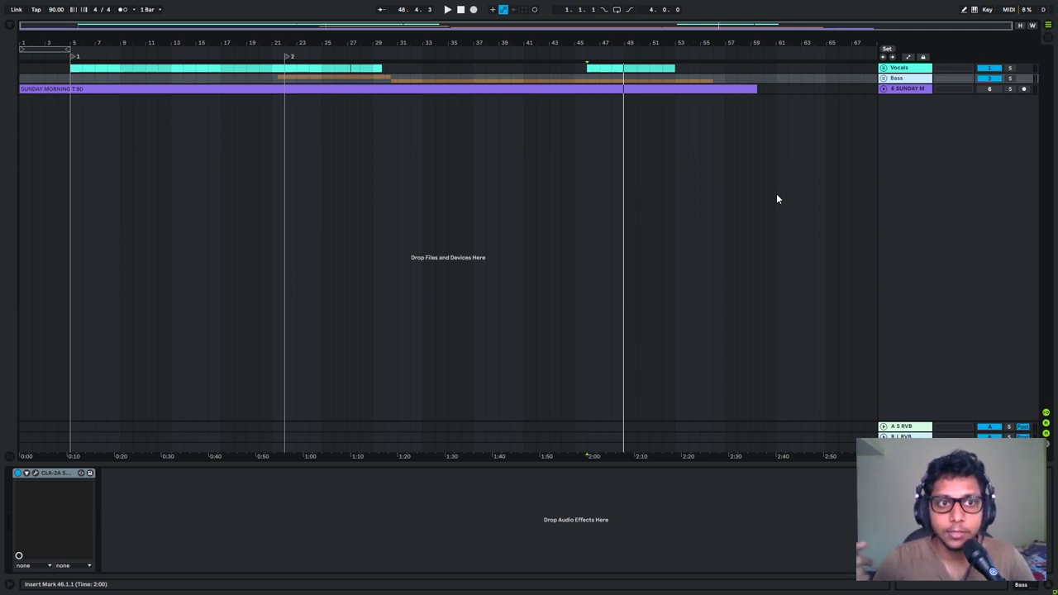
{"action": "left_click", "coordinate": [886, 91]}
{"action": "left_click", "coordinate": [887, 91]}
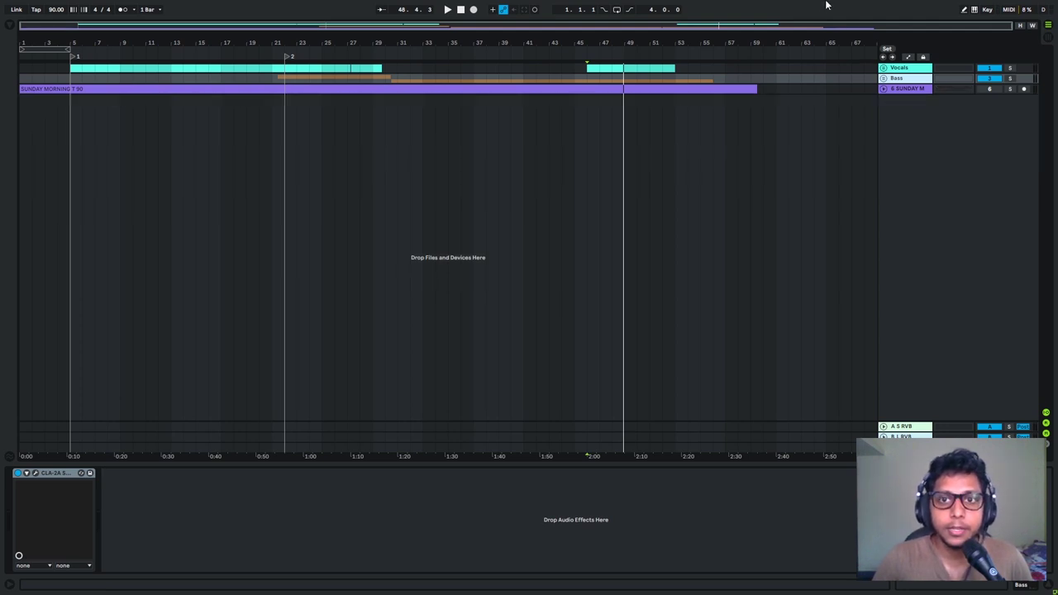
- Unfold the Bass and Vocals groups so that their clips show again
{"action": "left_click", "coordinate": [895, 81]}
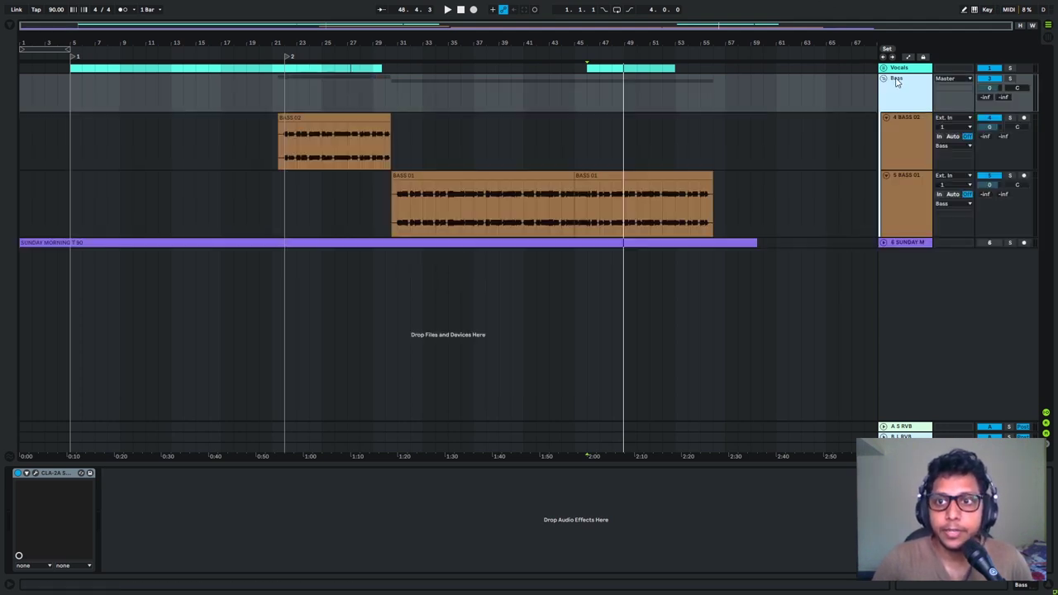
{"action": "left_click", "coordinate": [35, 475]}
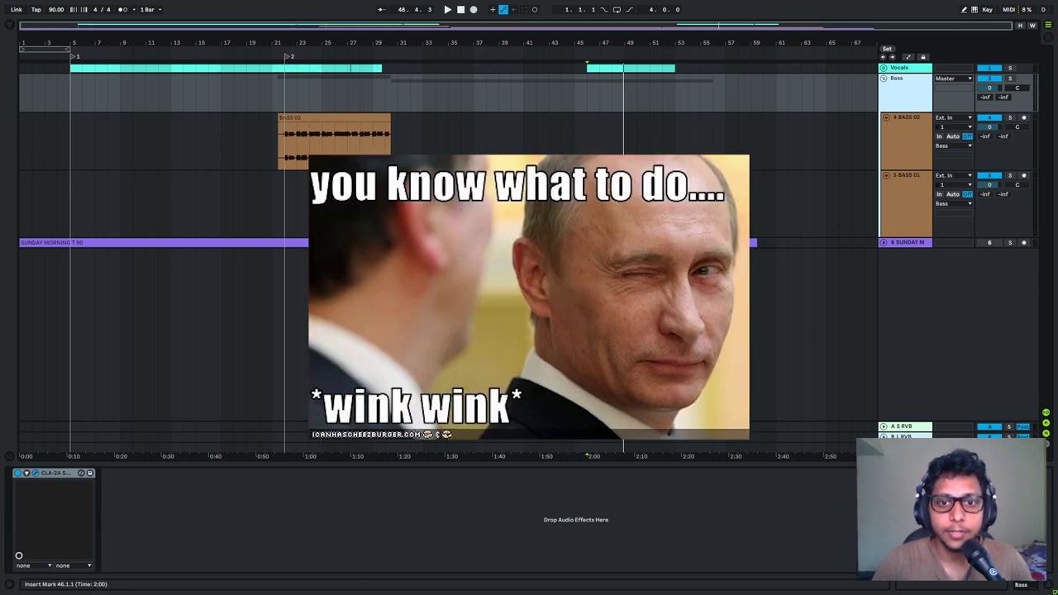
{"action": "left_click", "coordinate": [883, 68]}
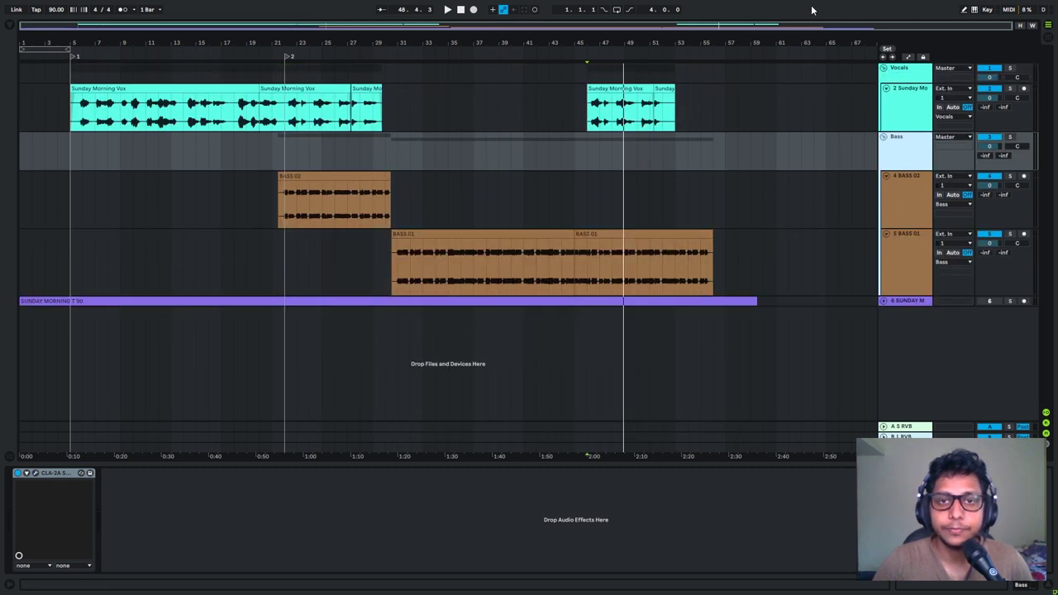